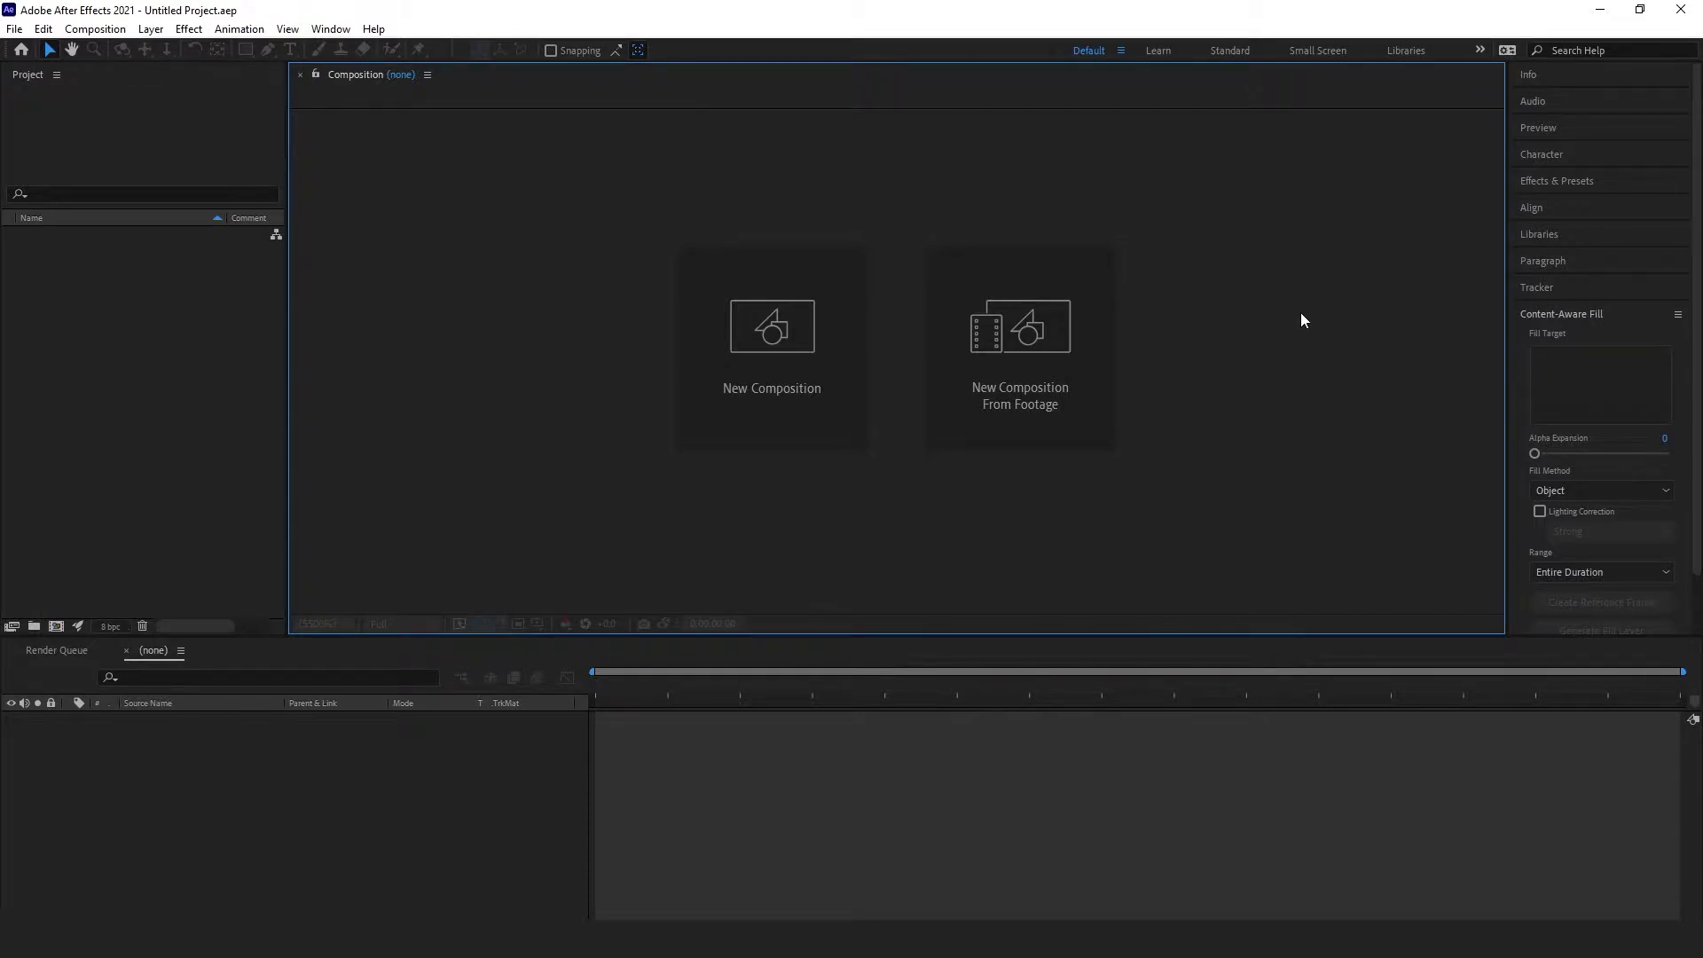
Step: Switch in turn to the All Panels, Essential Graphics and Color preset workspaces
click(333, 31)
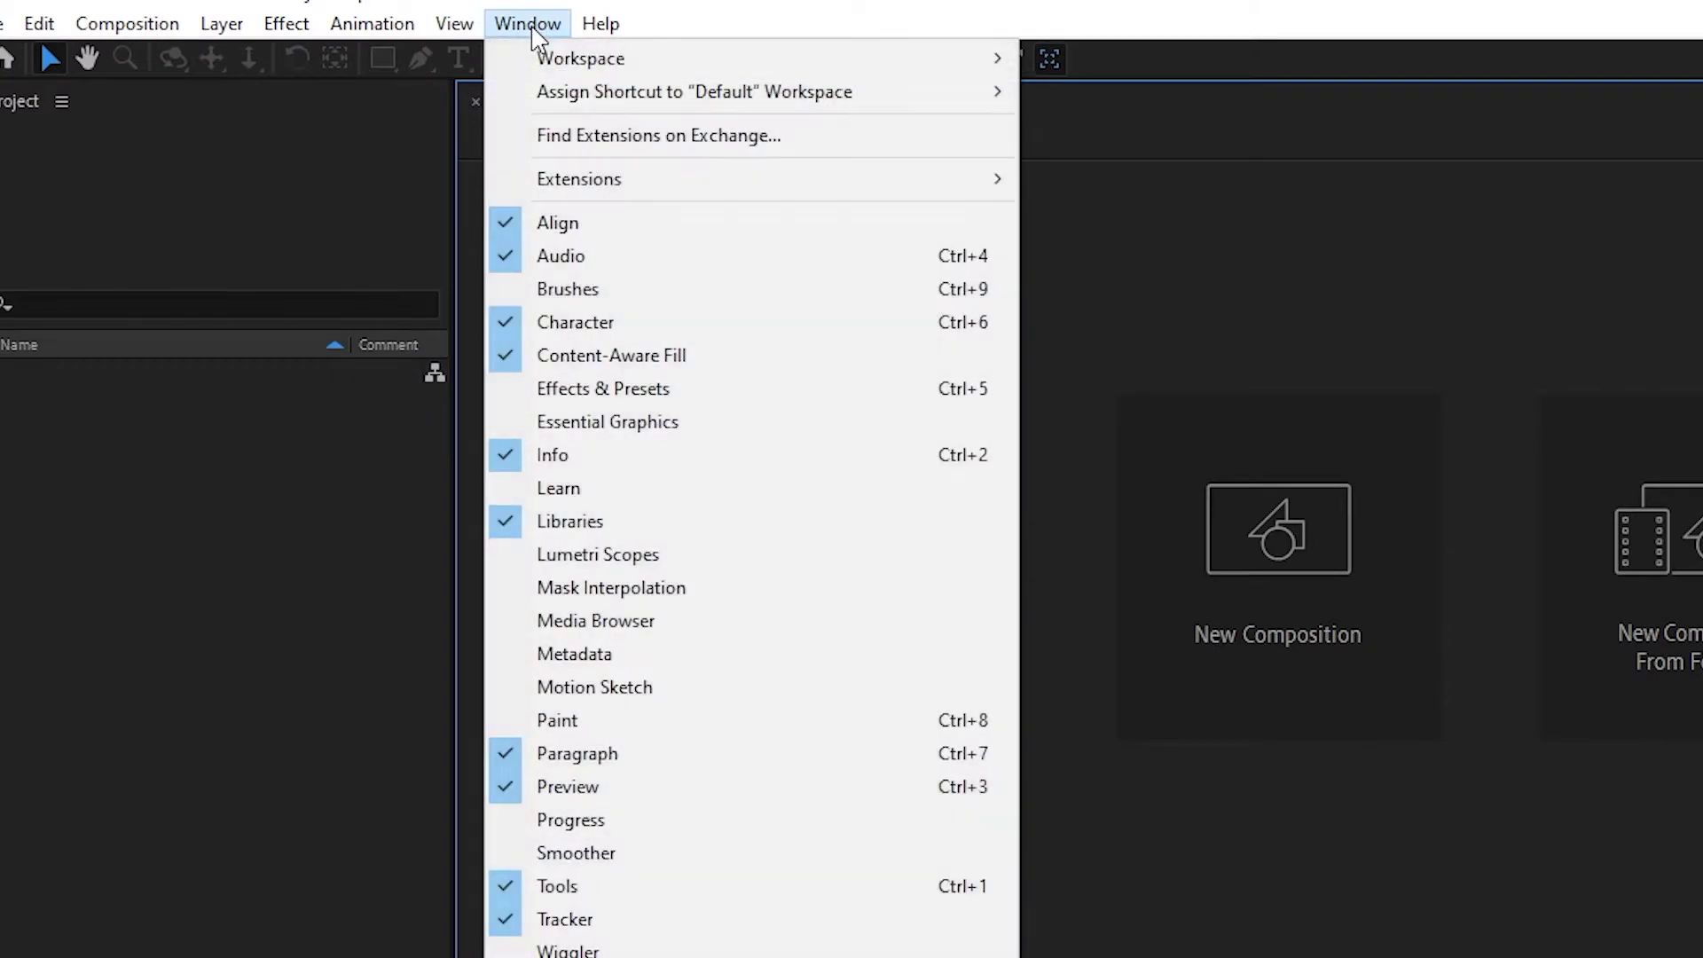
mouse_move(547, 57)
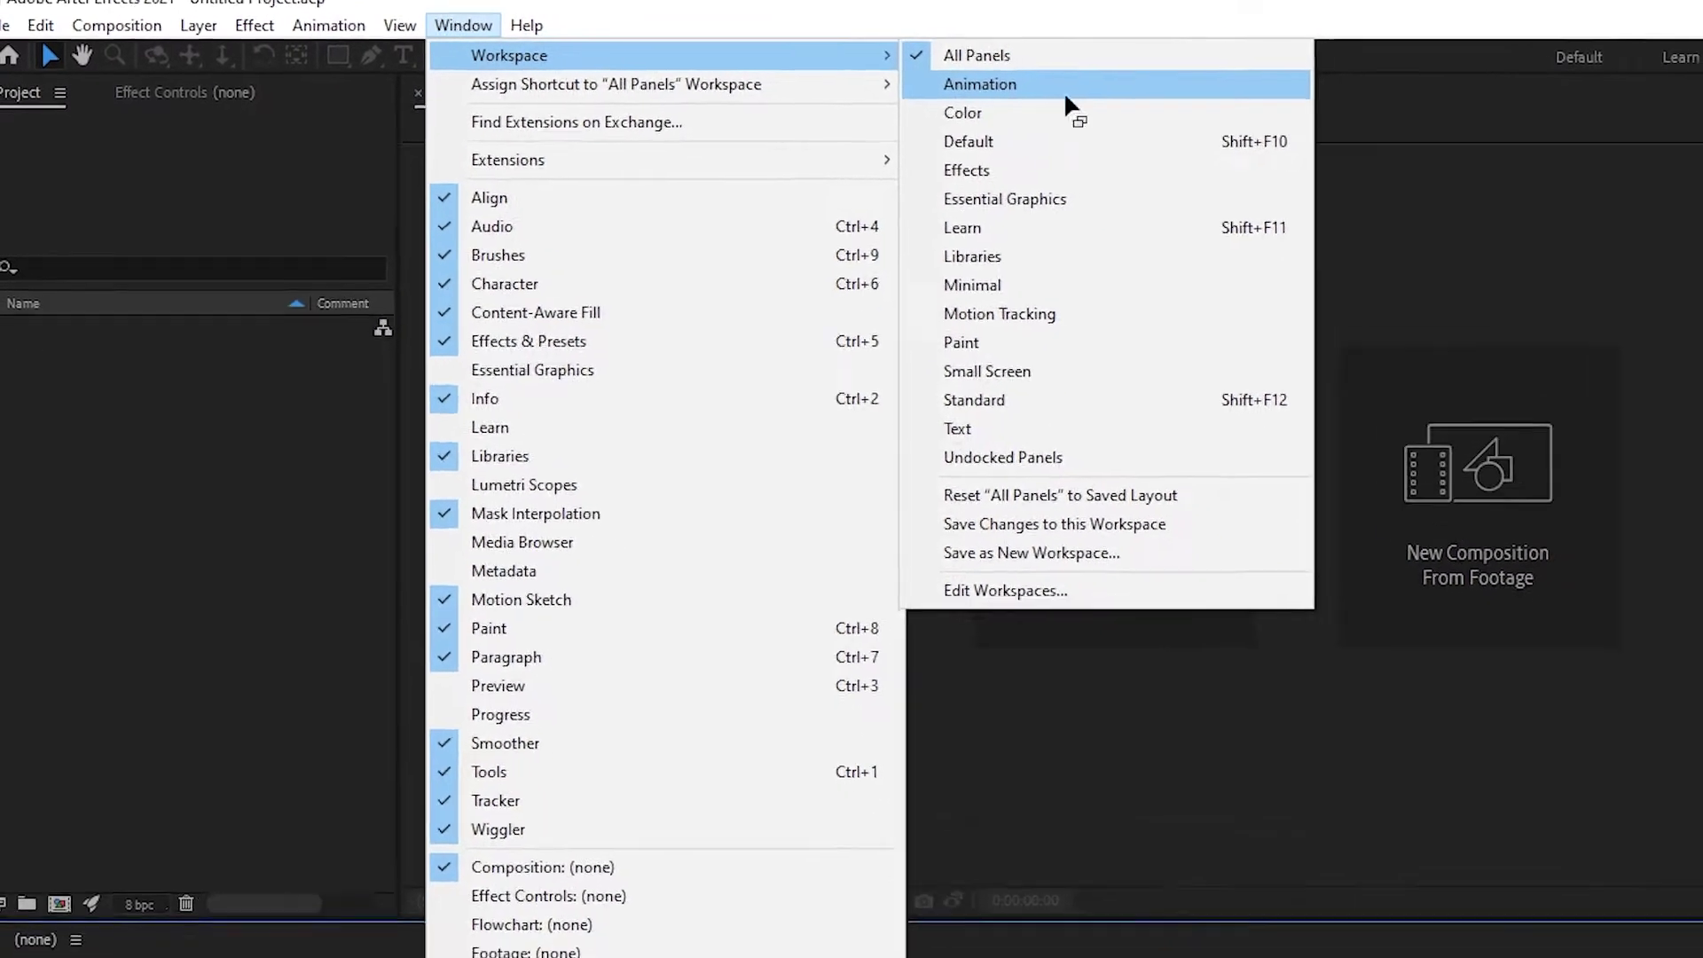
click(1104, 91)
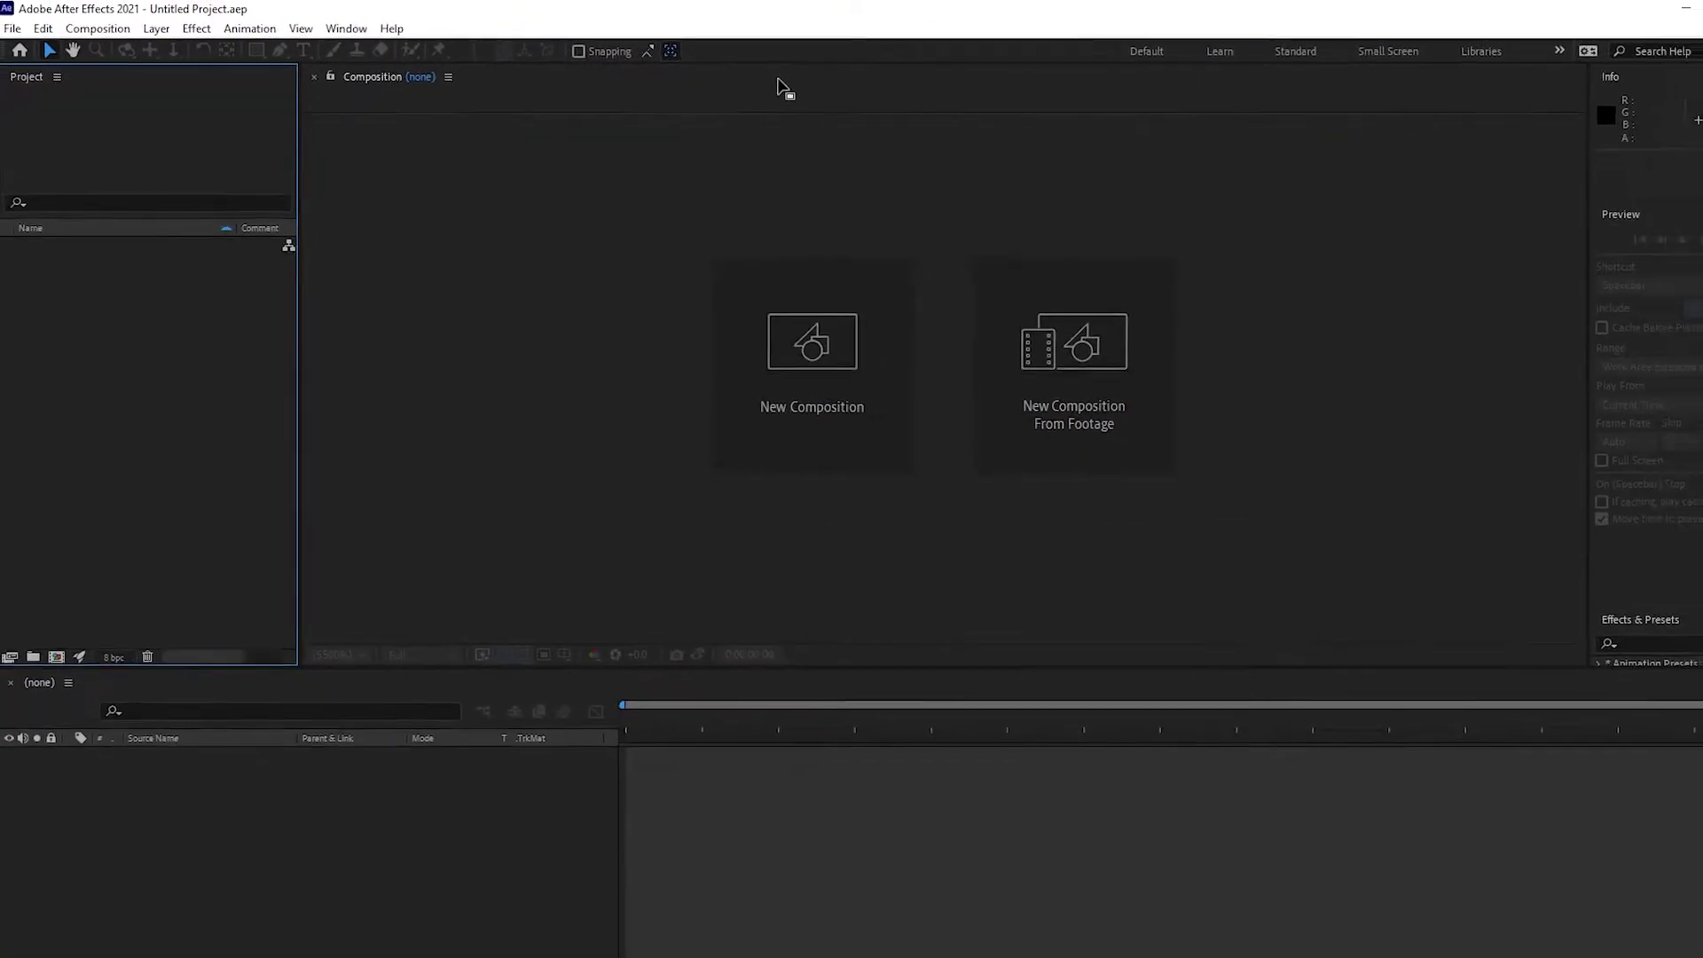
click(346, 28)
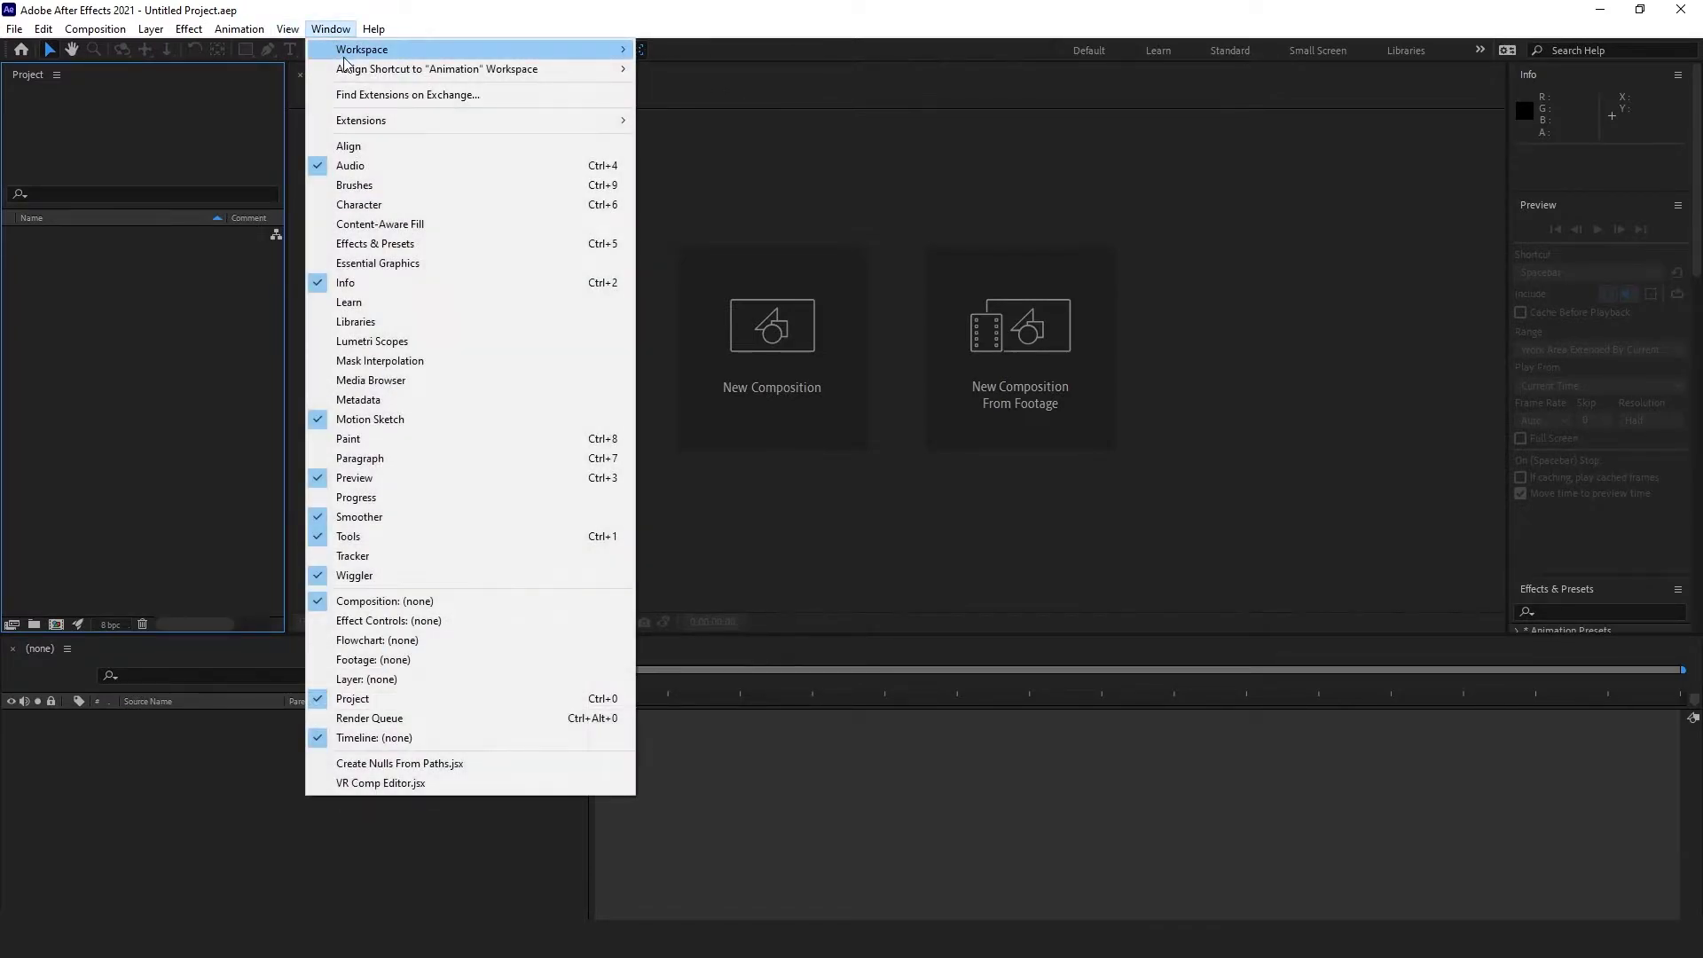
mouse_move(346, 62)
click(750, 147)
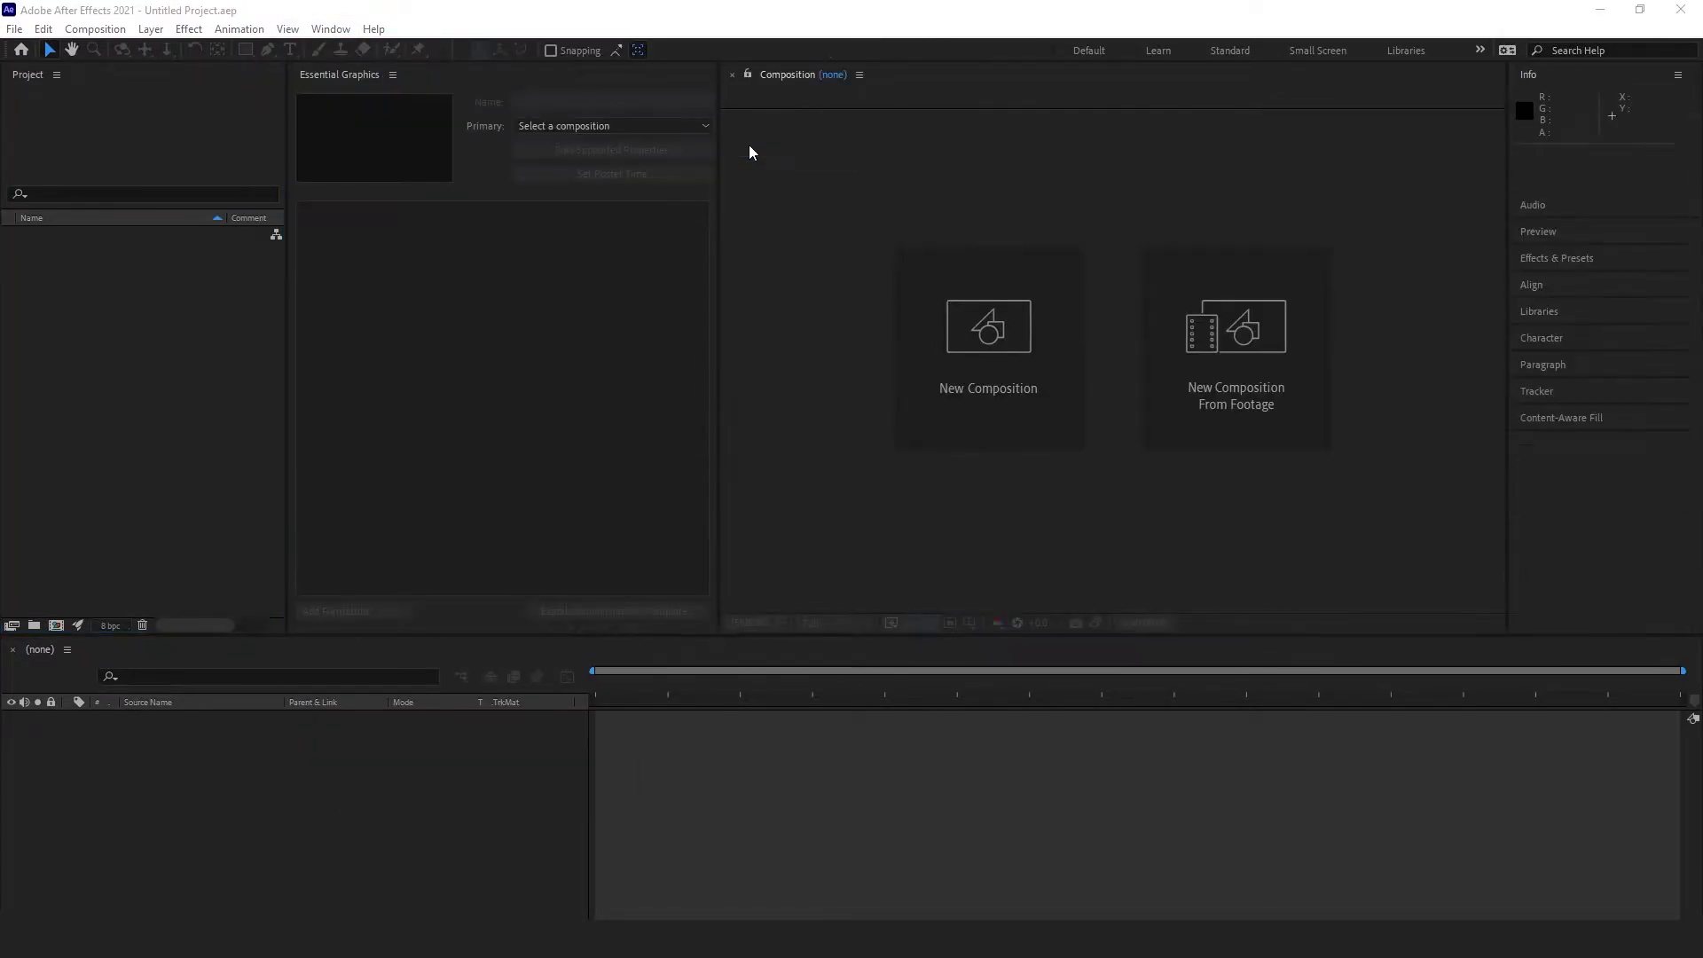
click(330, 29)
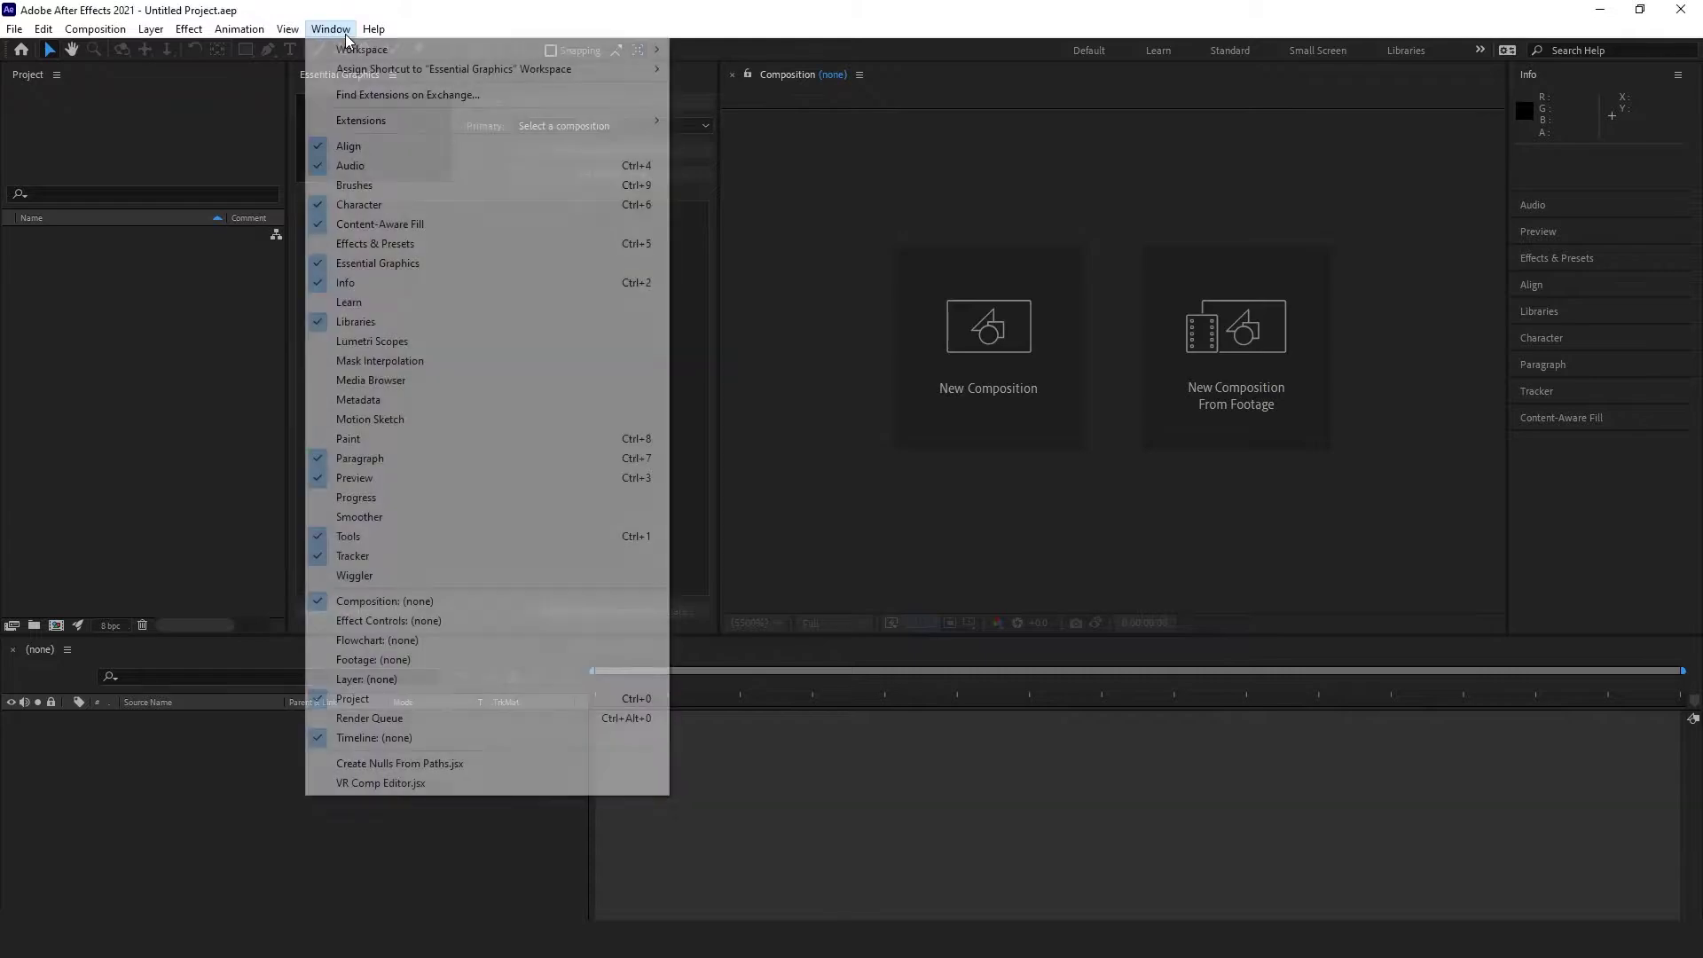
mouse_move(461, 55)
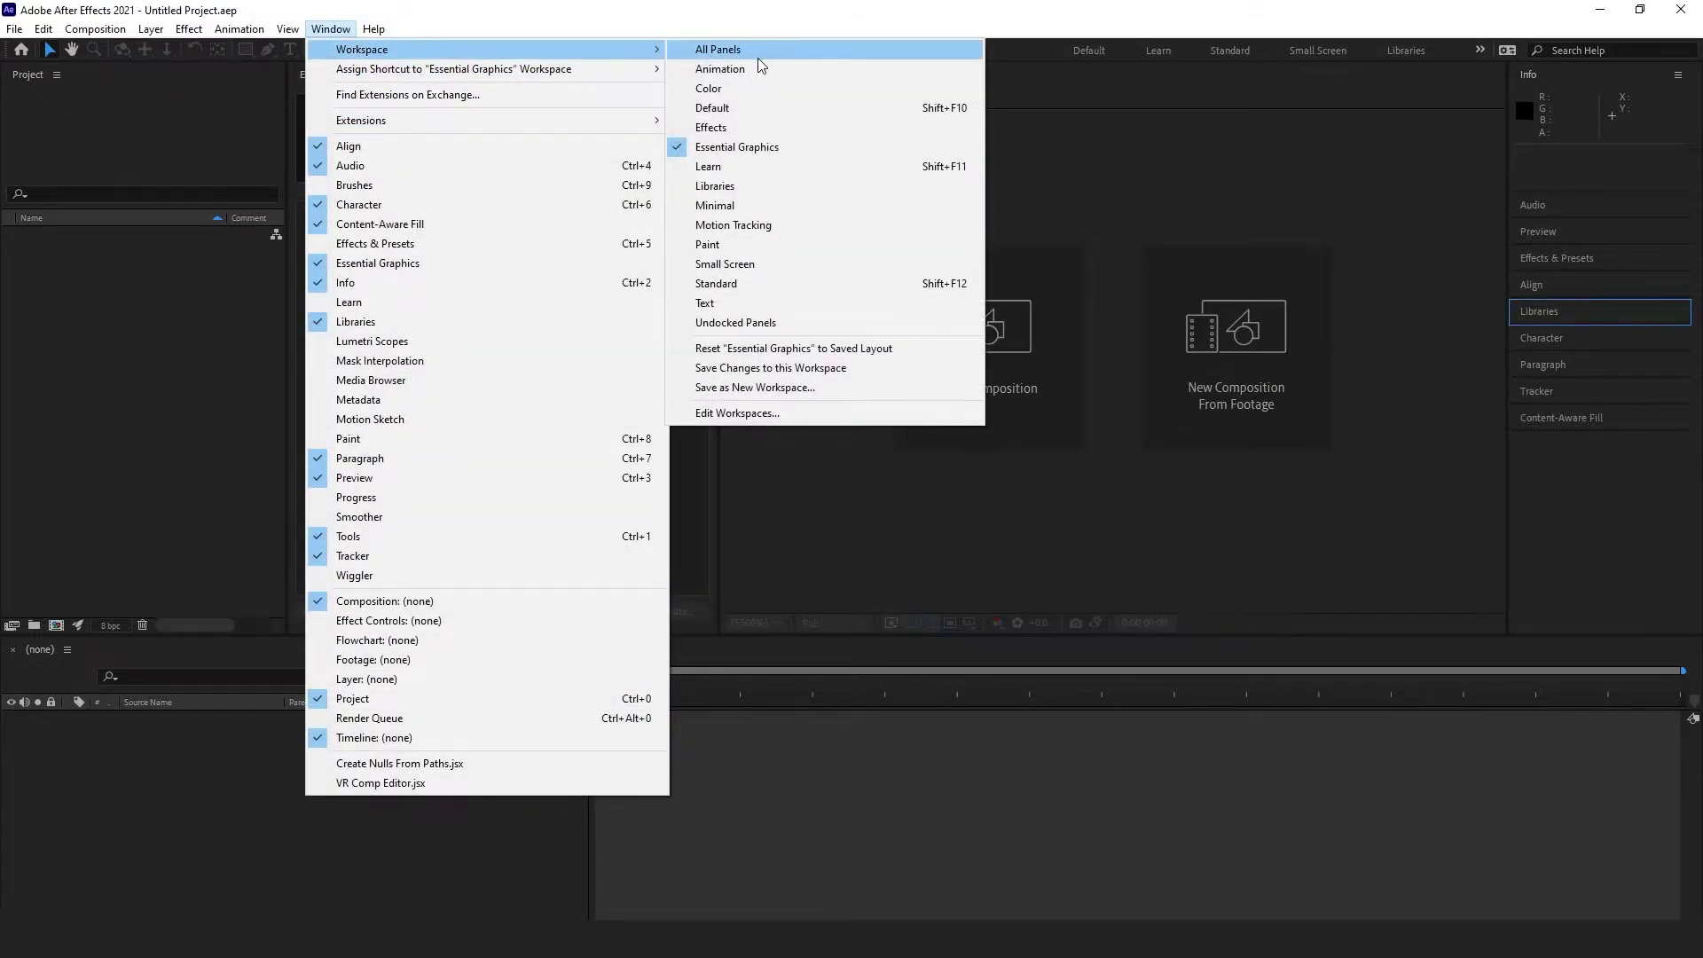
click(818, 86)
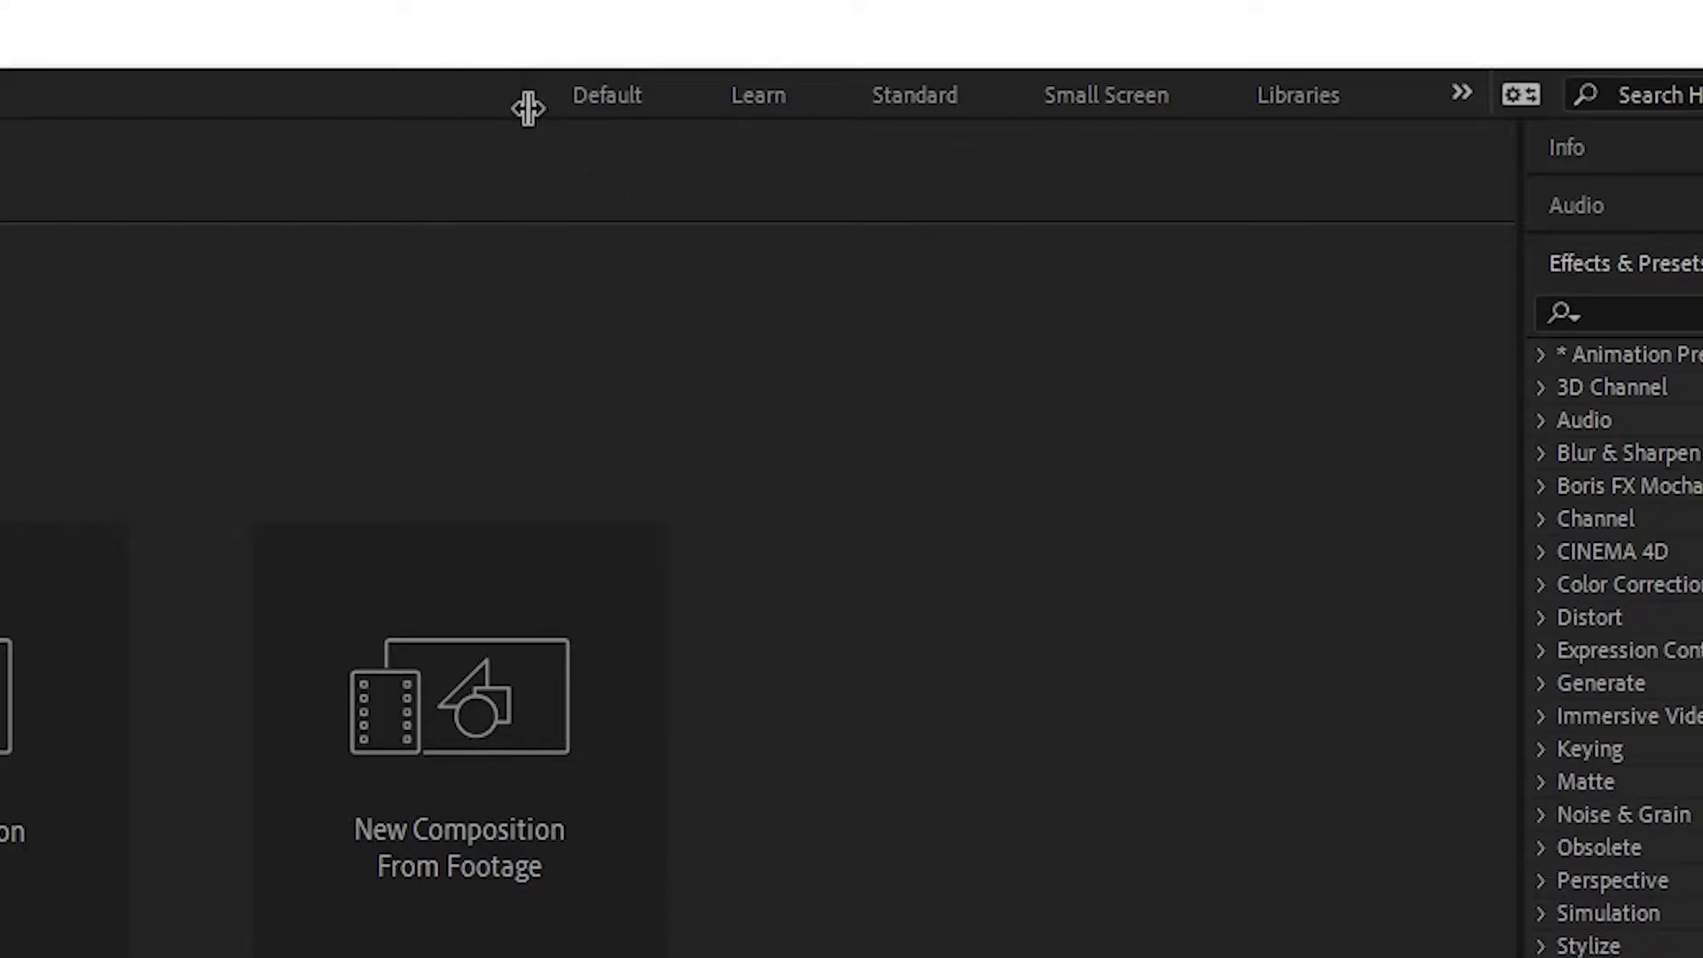
Step: Drag the workspace bar divider left to show more workspace names, then bring up the Window menu
drag(529, 103, 491, 83)
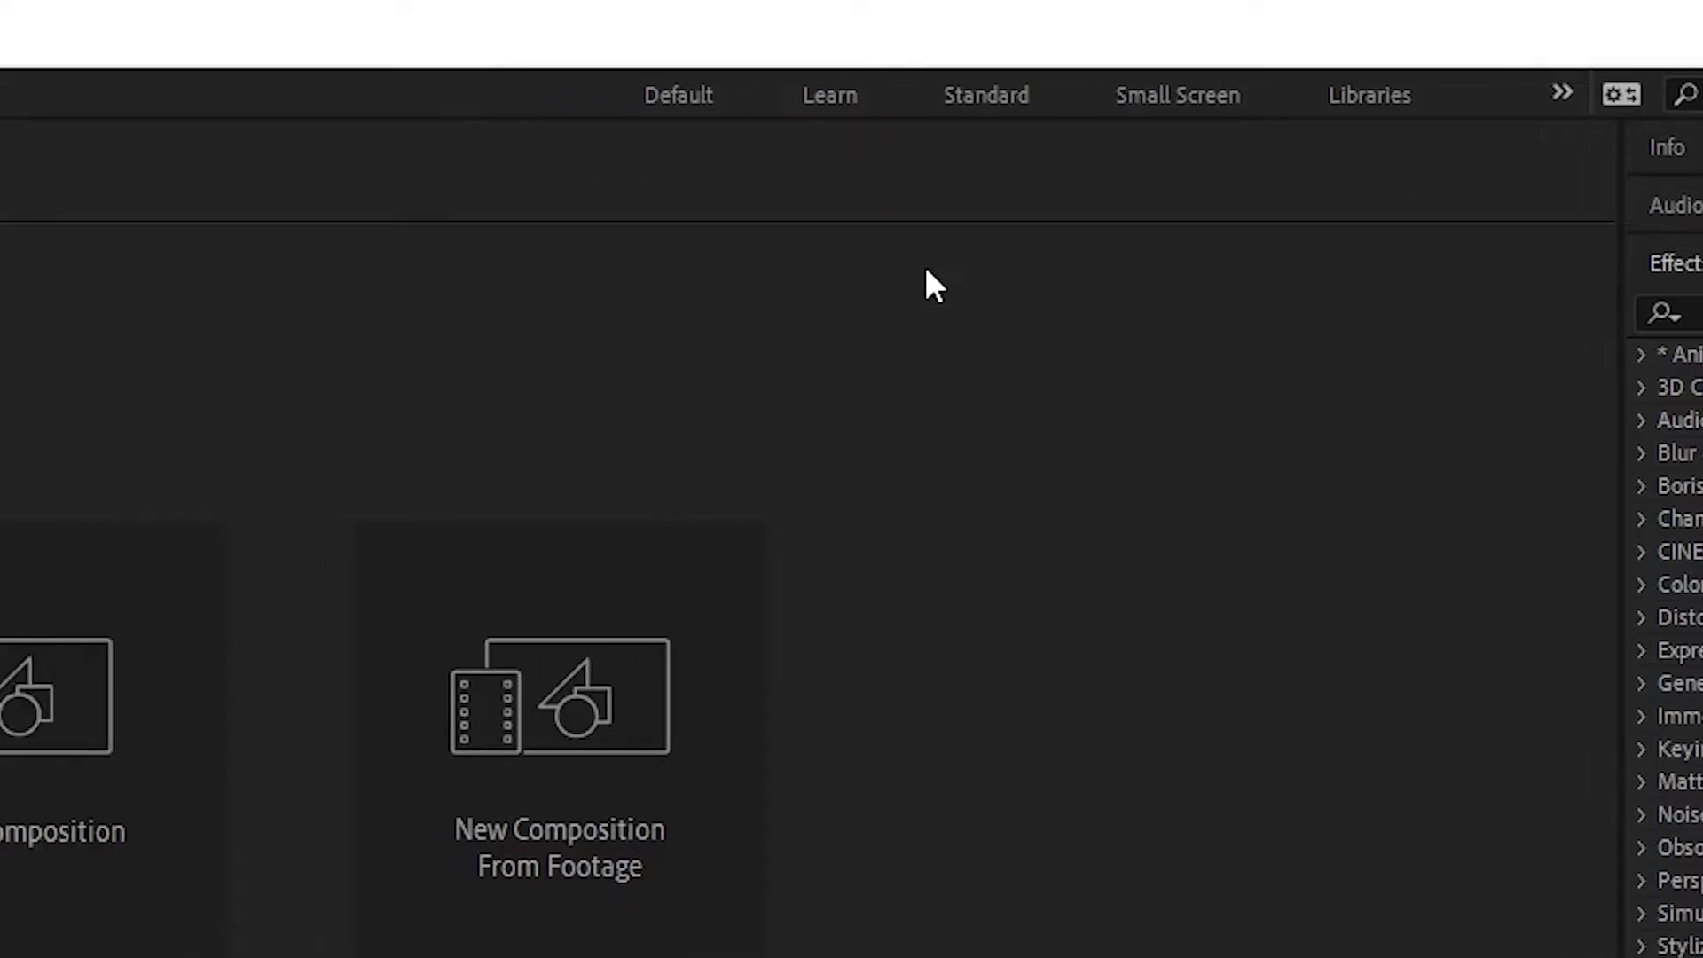
click(221, 48)
Step: In Edit Workspaces, move Learn down into the Do Not Show section and confirm with OK
mouse_move(392, 97)
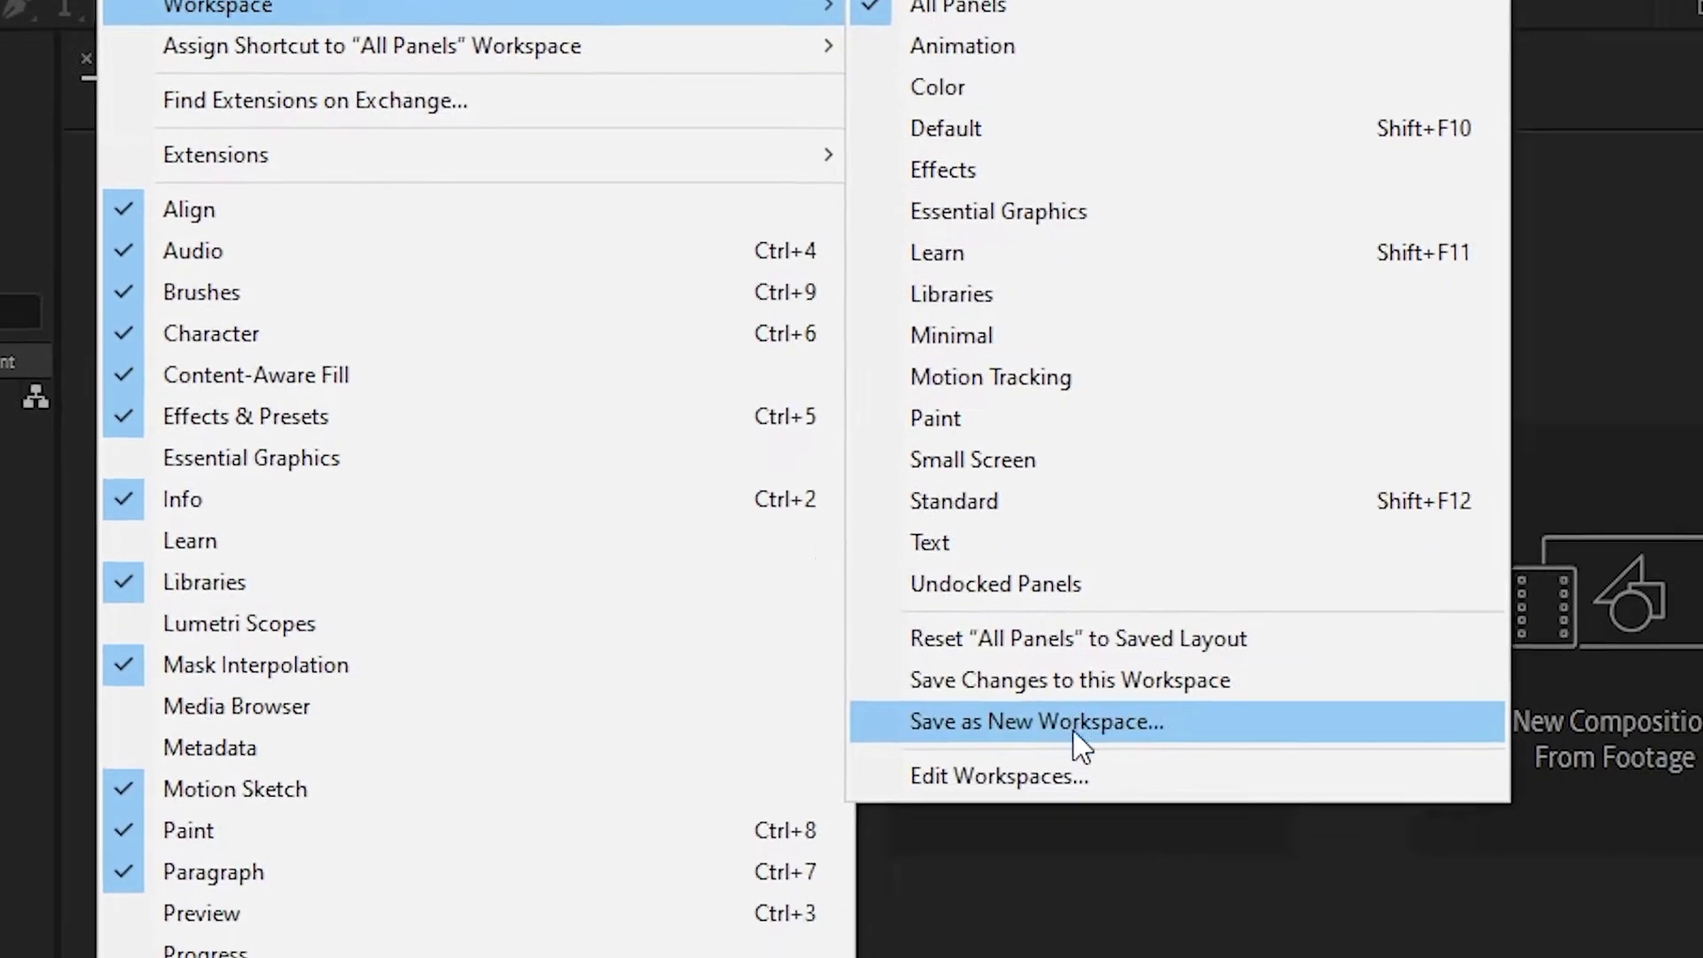
click(1093, 885)
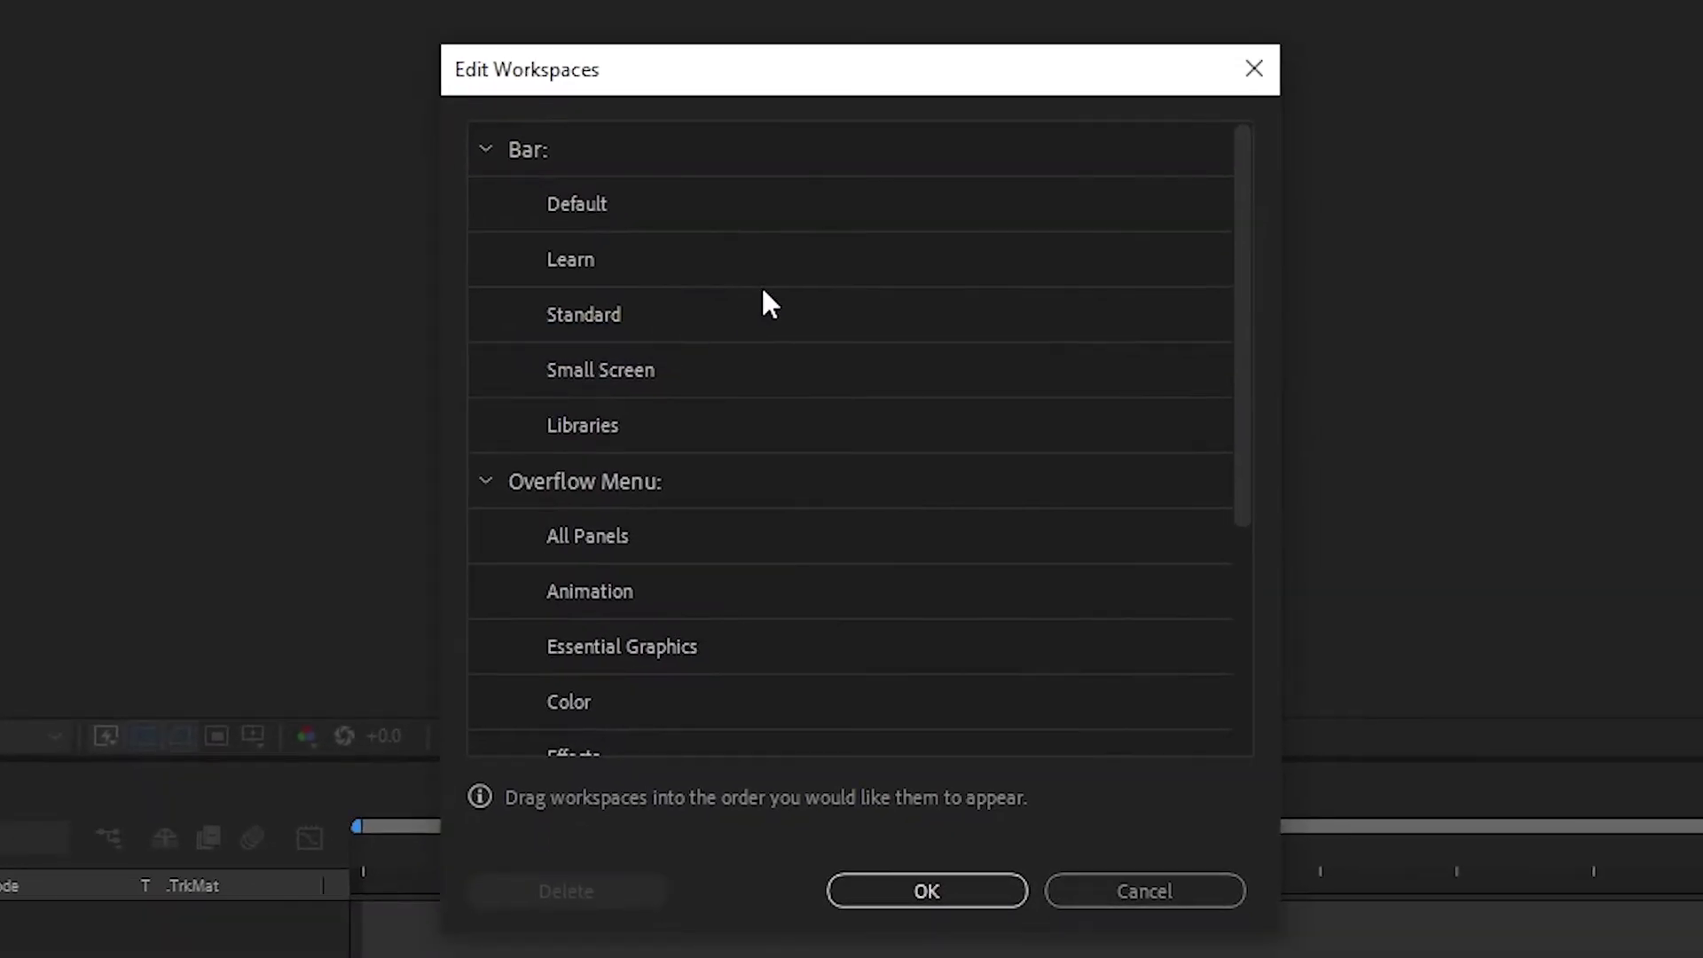
scroll(994, 341, down, 3)
scroll(993, 342, up, 3)
click(688, 256)
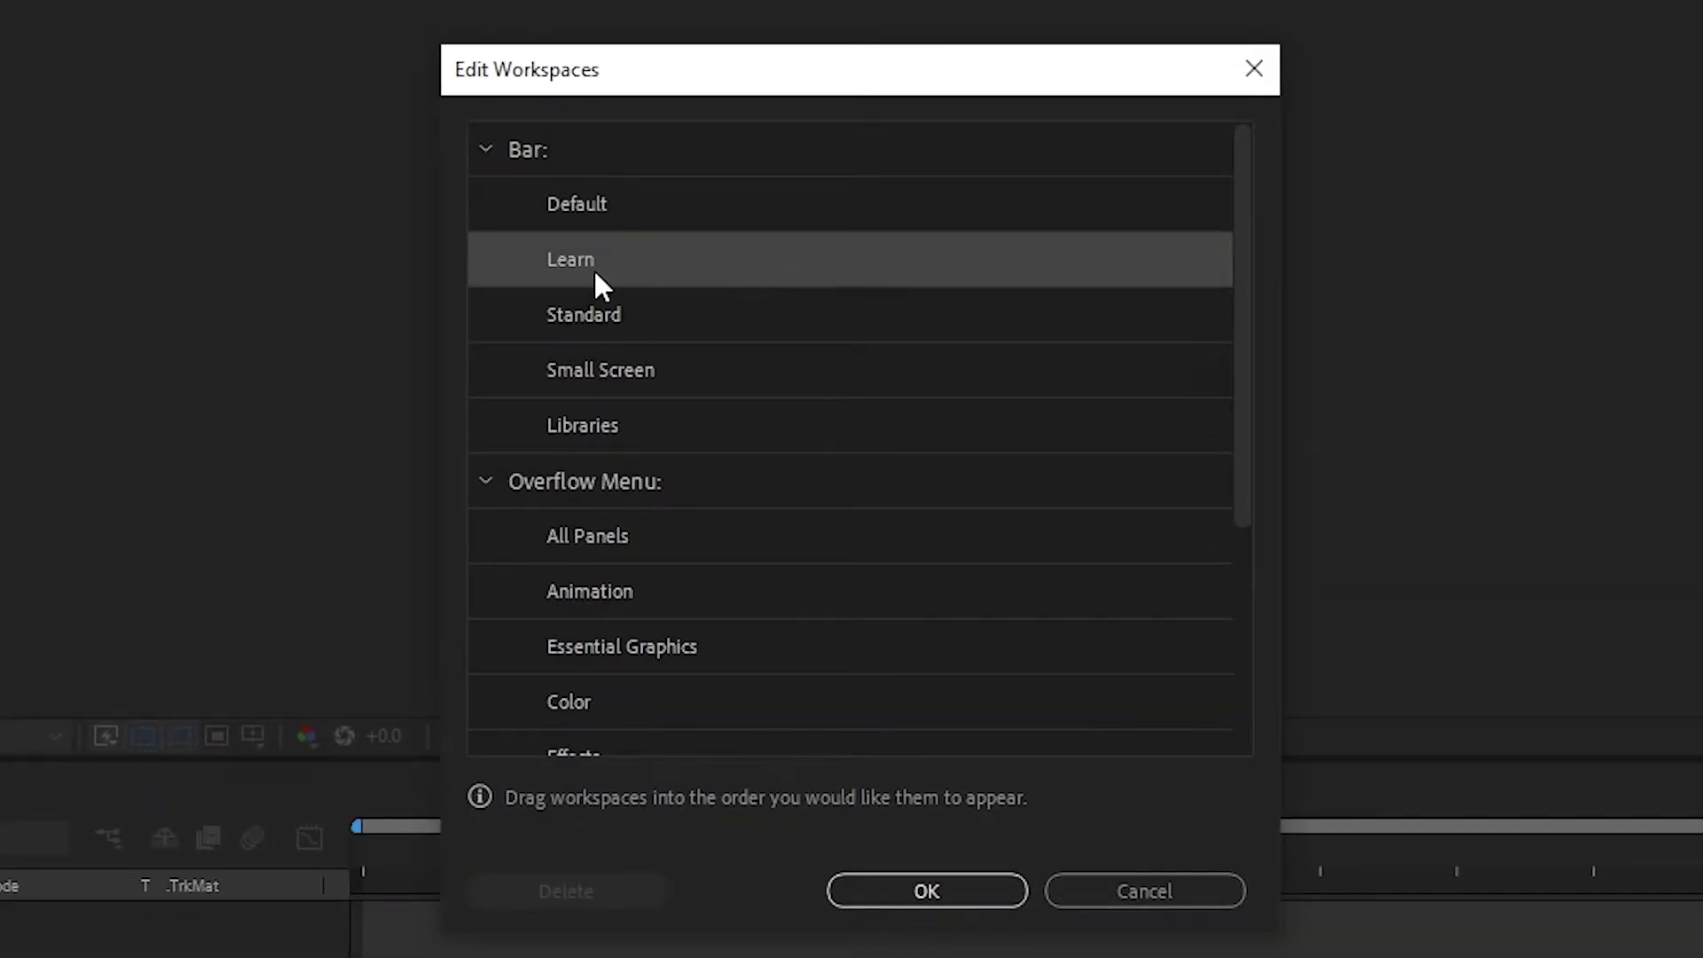
drag(577, 271, 767, 361)
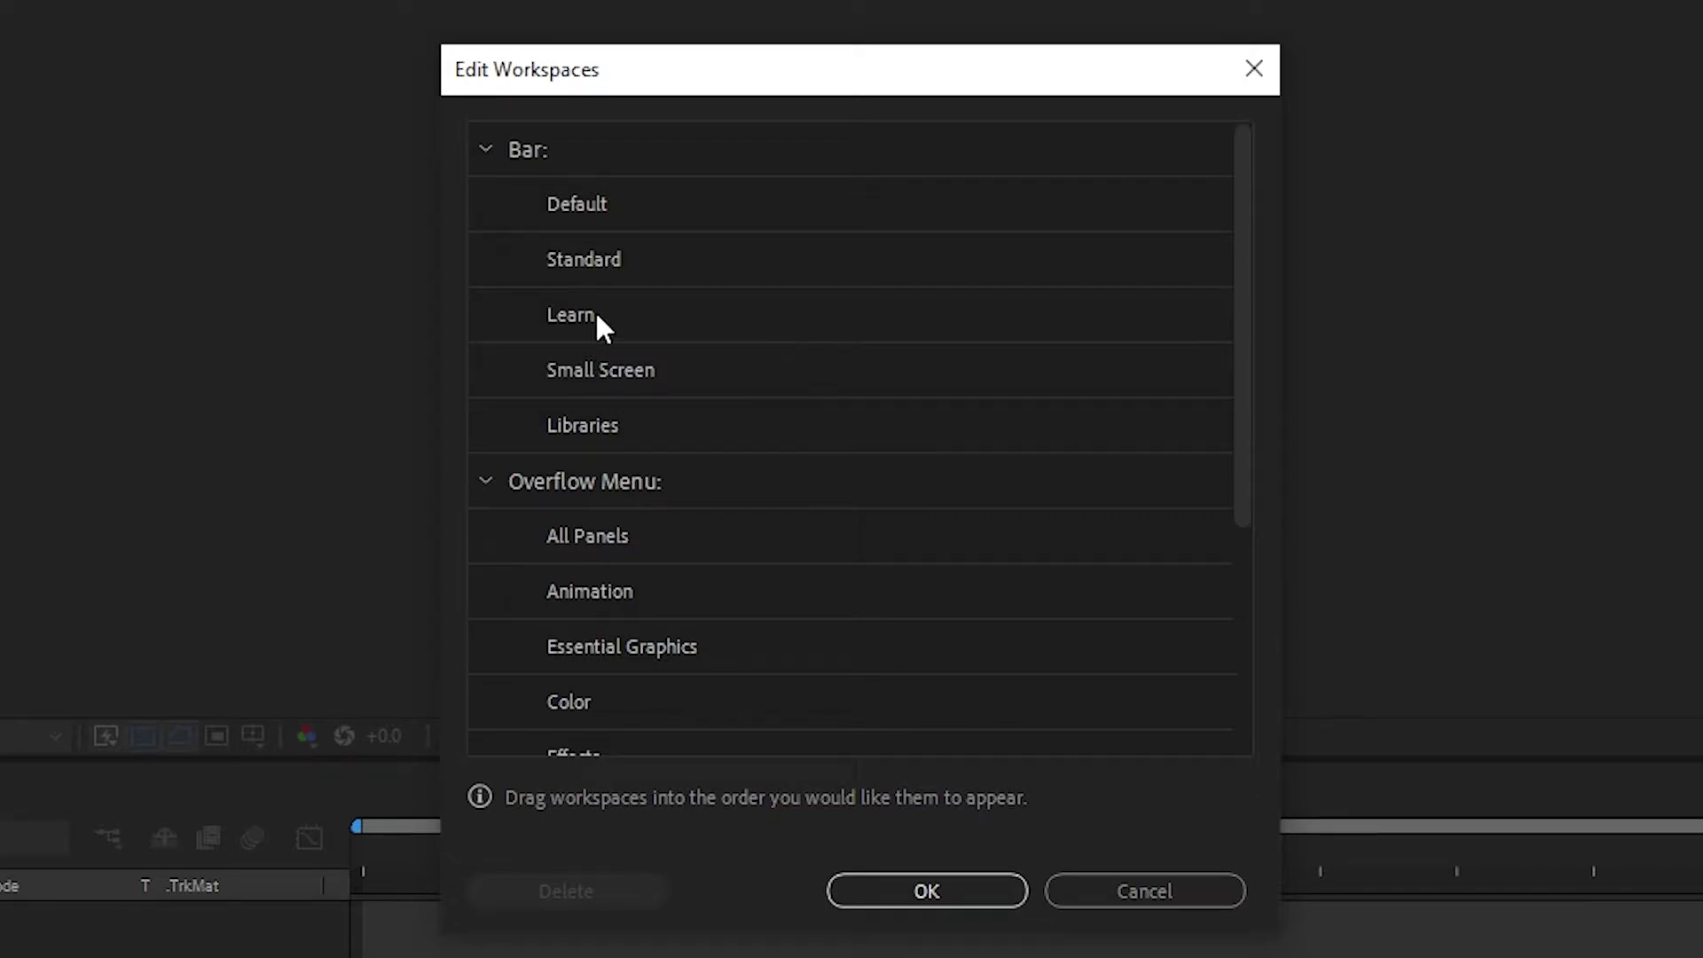
drag(597, 319, 708, 696)
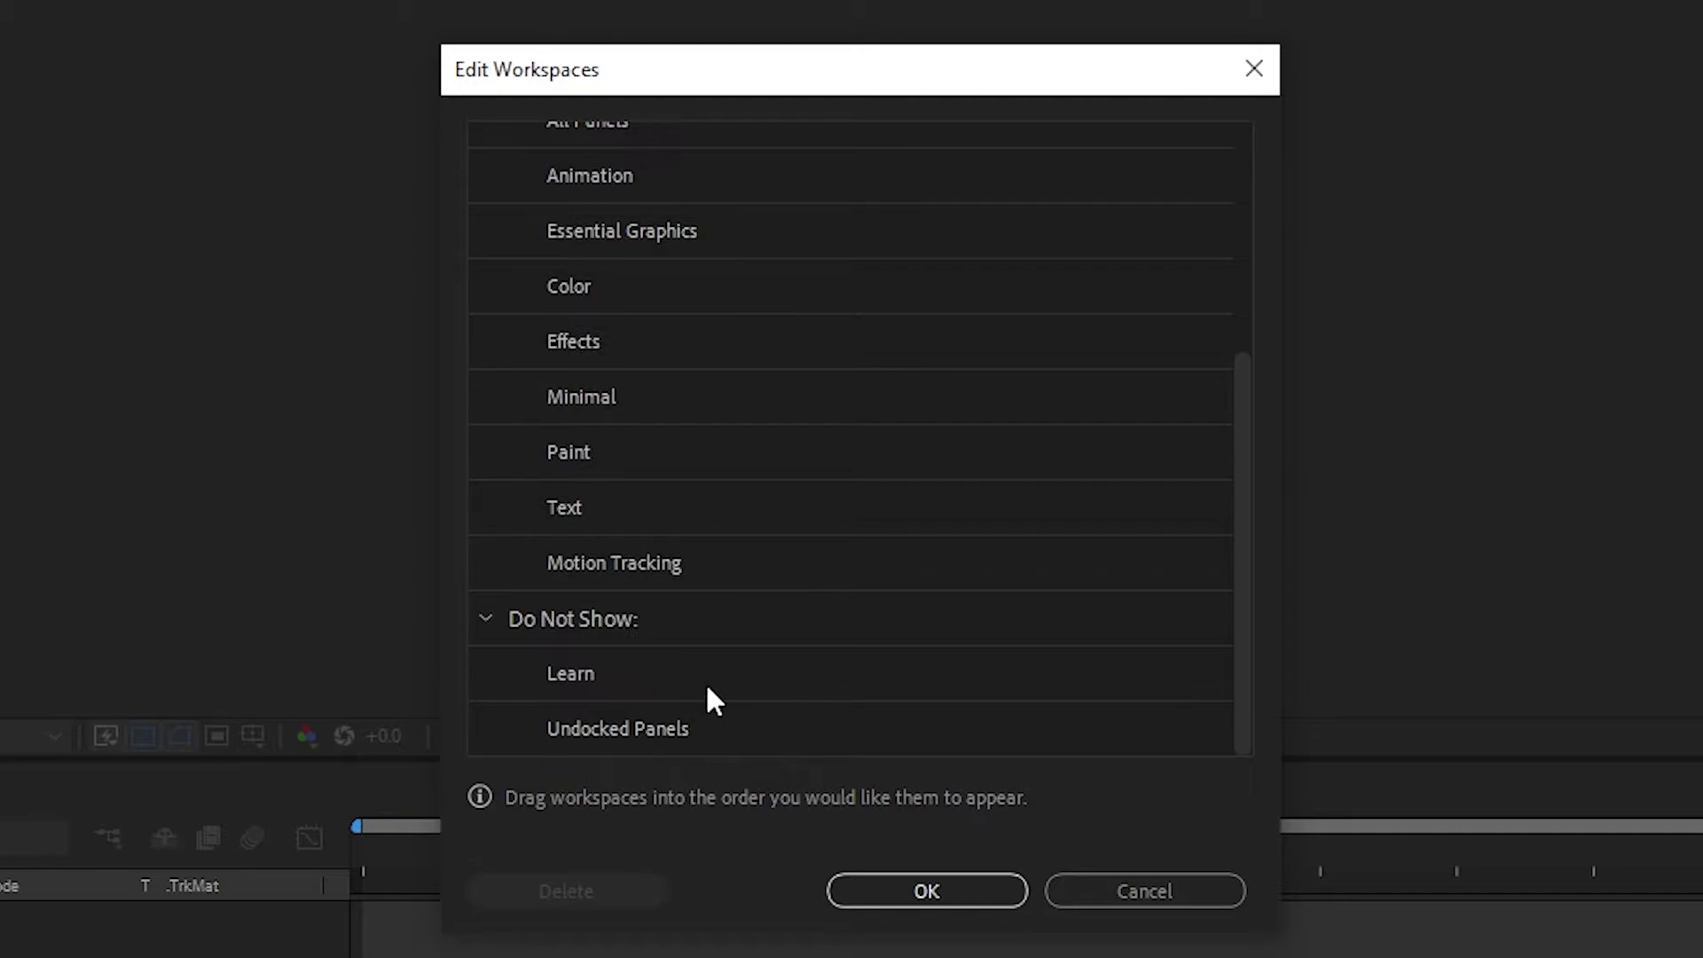
scroll(730, 696, up, 6)
click(927, 891)
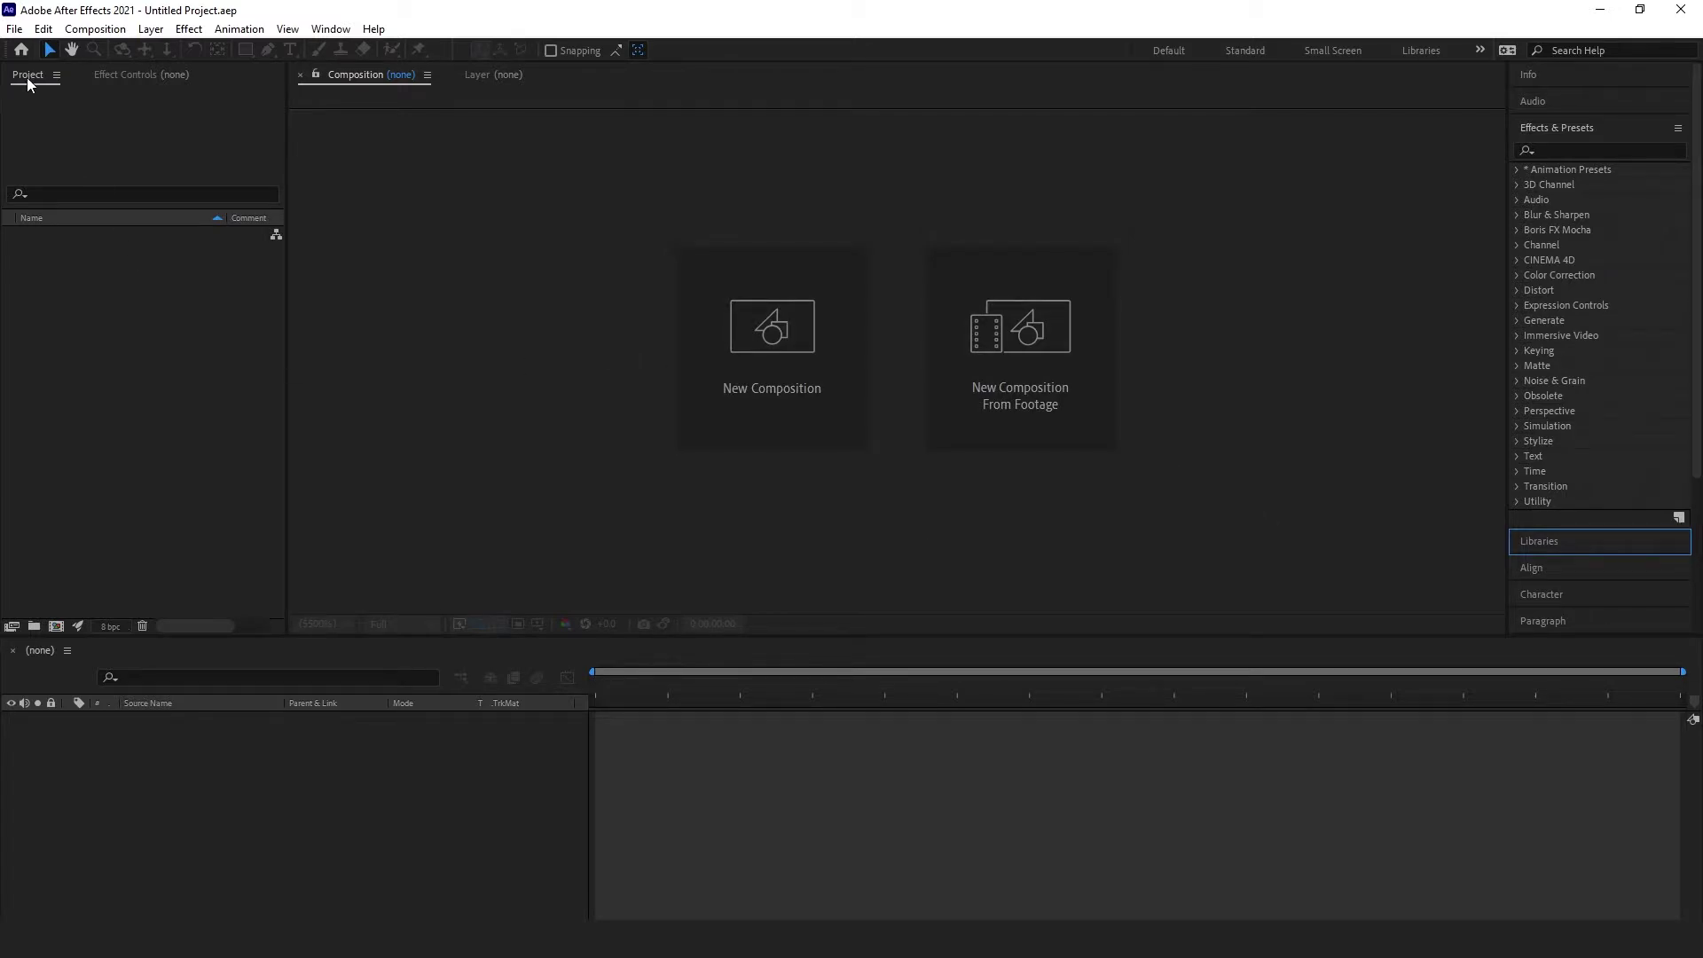
Step: Dock the Project panel as a tab next to Effect Controls in the left group and reorder the tabs
drag(26, 77, 317, 243)
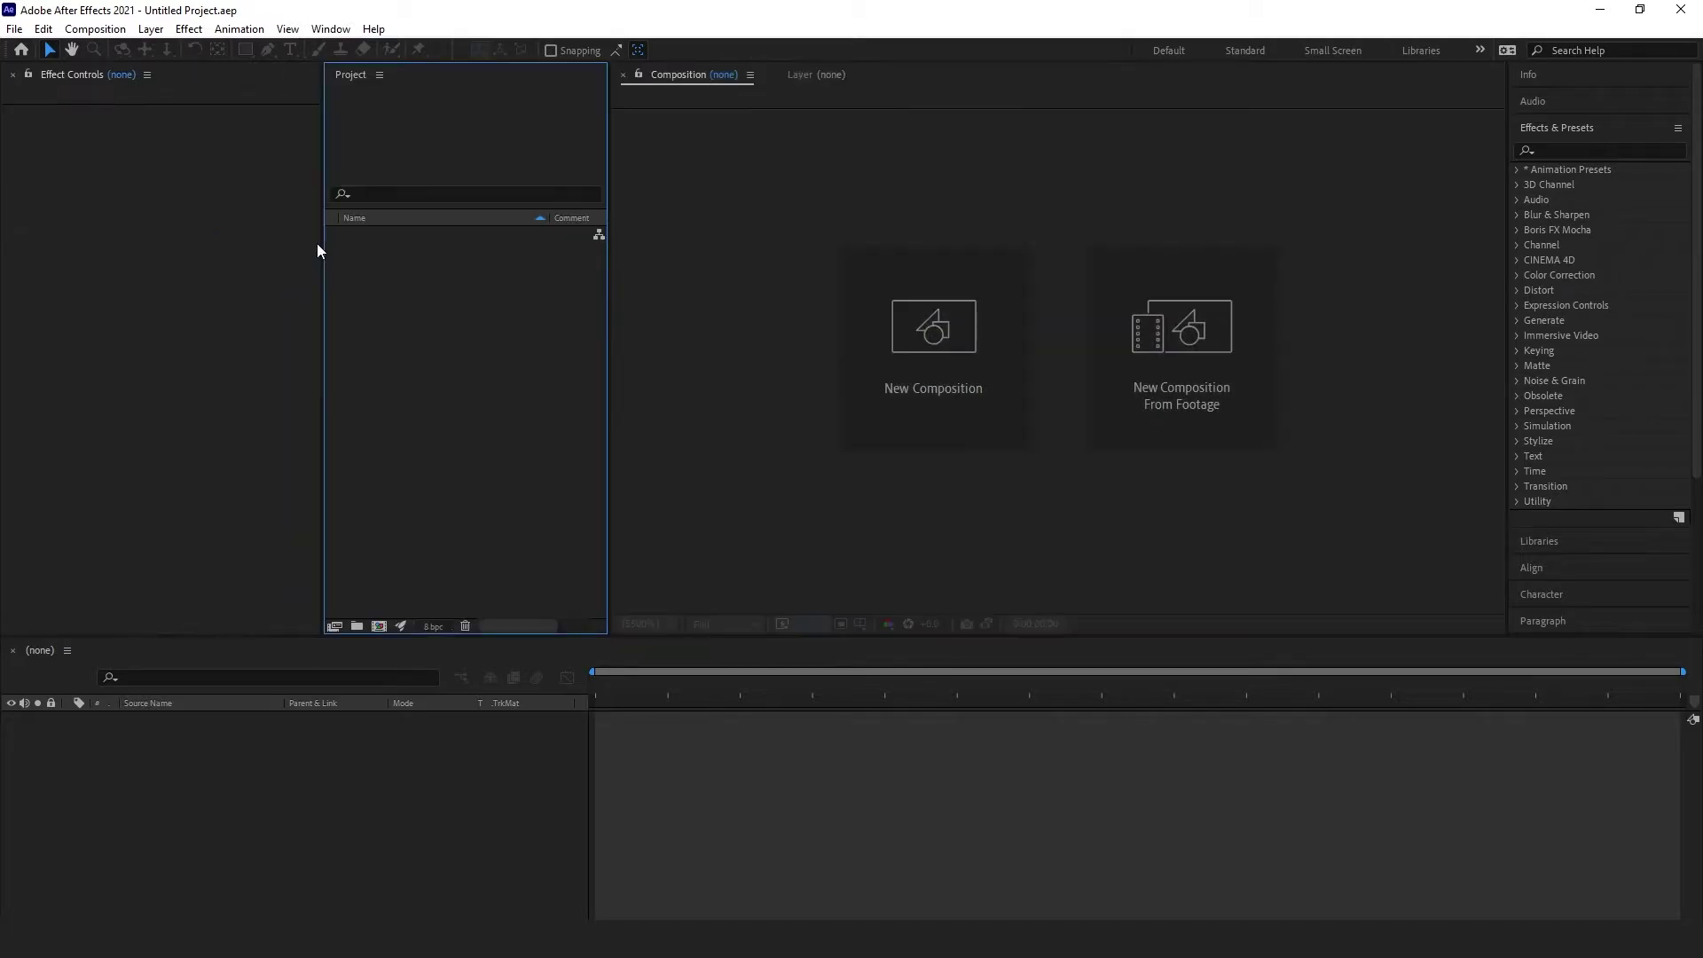
drag(350, 72, 1488, 247)
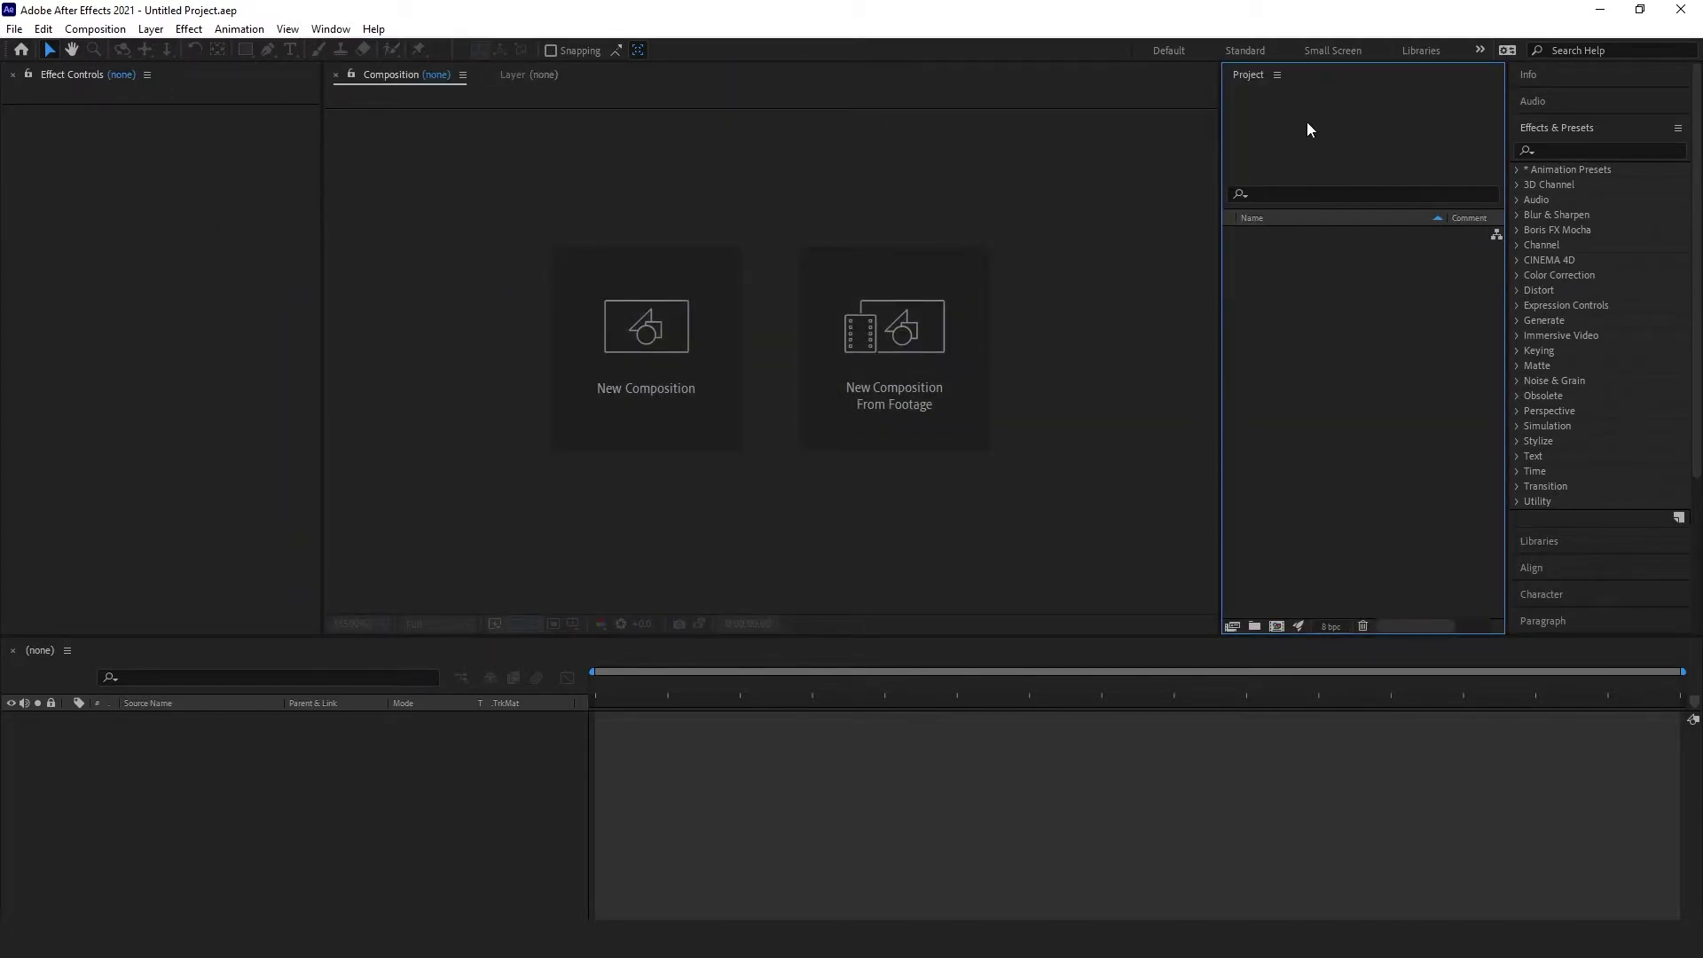
drag(1355, 83, 1345, 88)
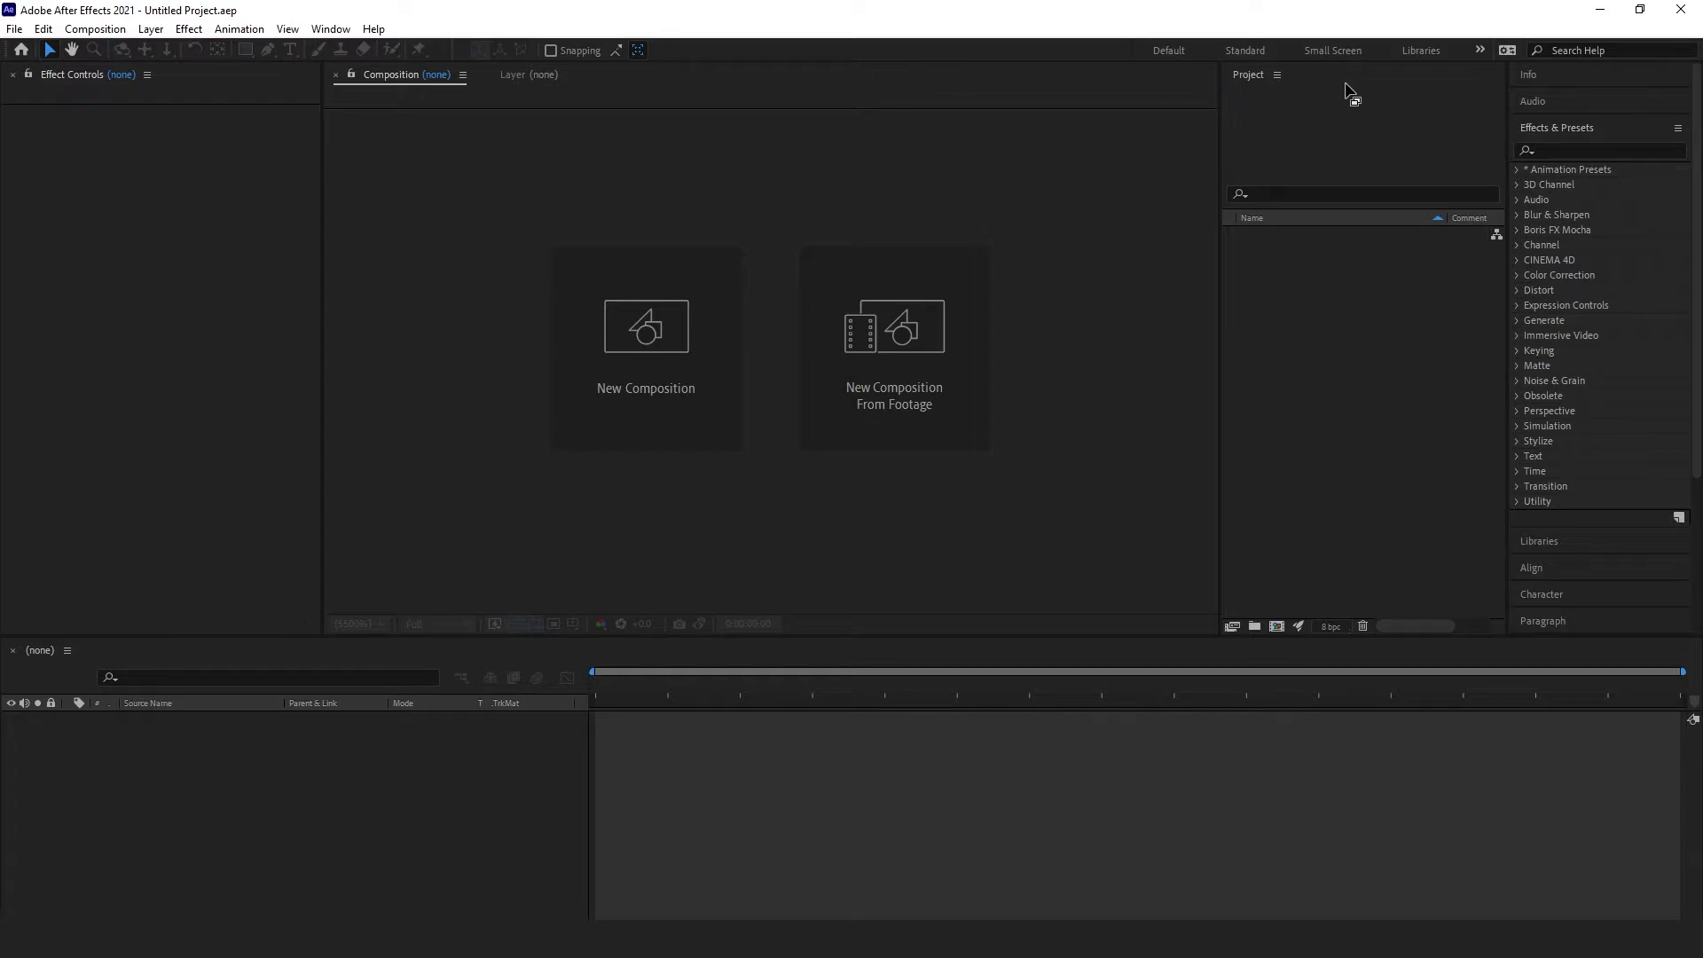
drag(1346, 85, 164, 259)
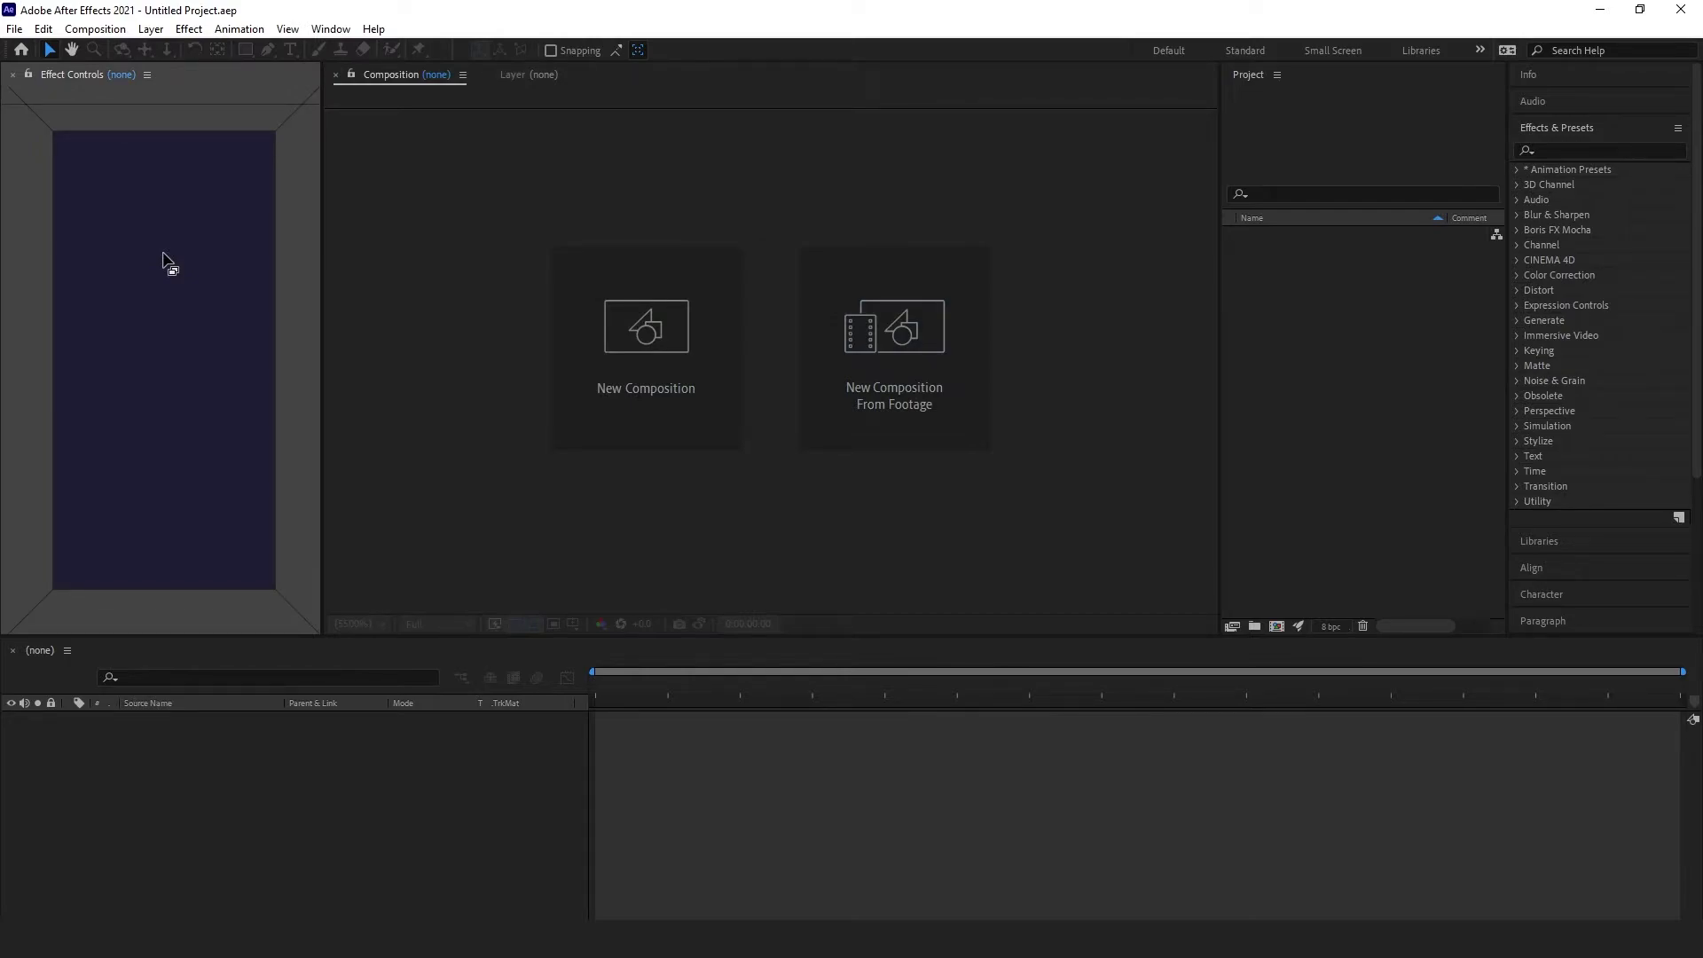
drag(163, 253, 164, 253)
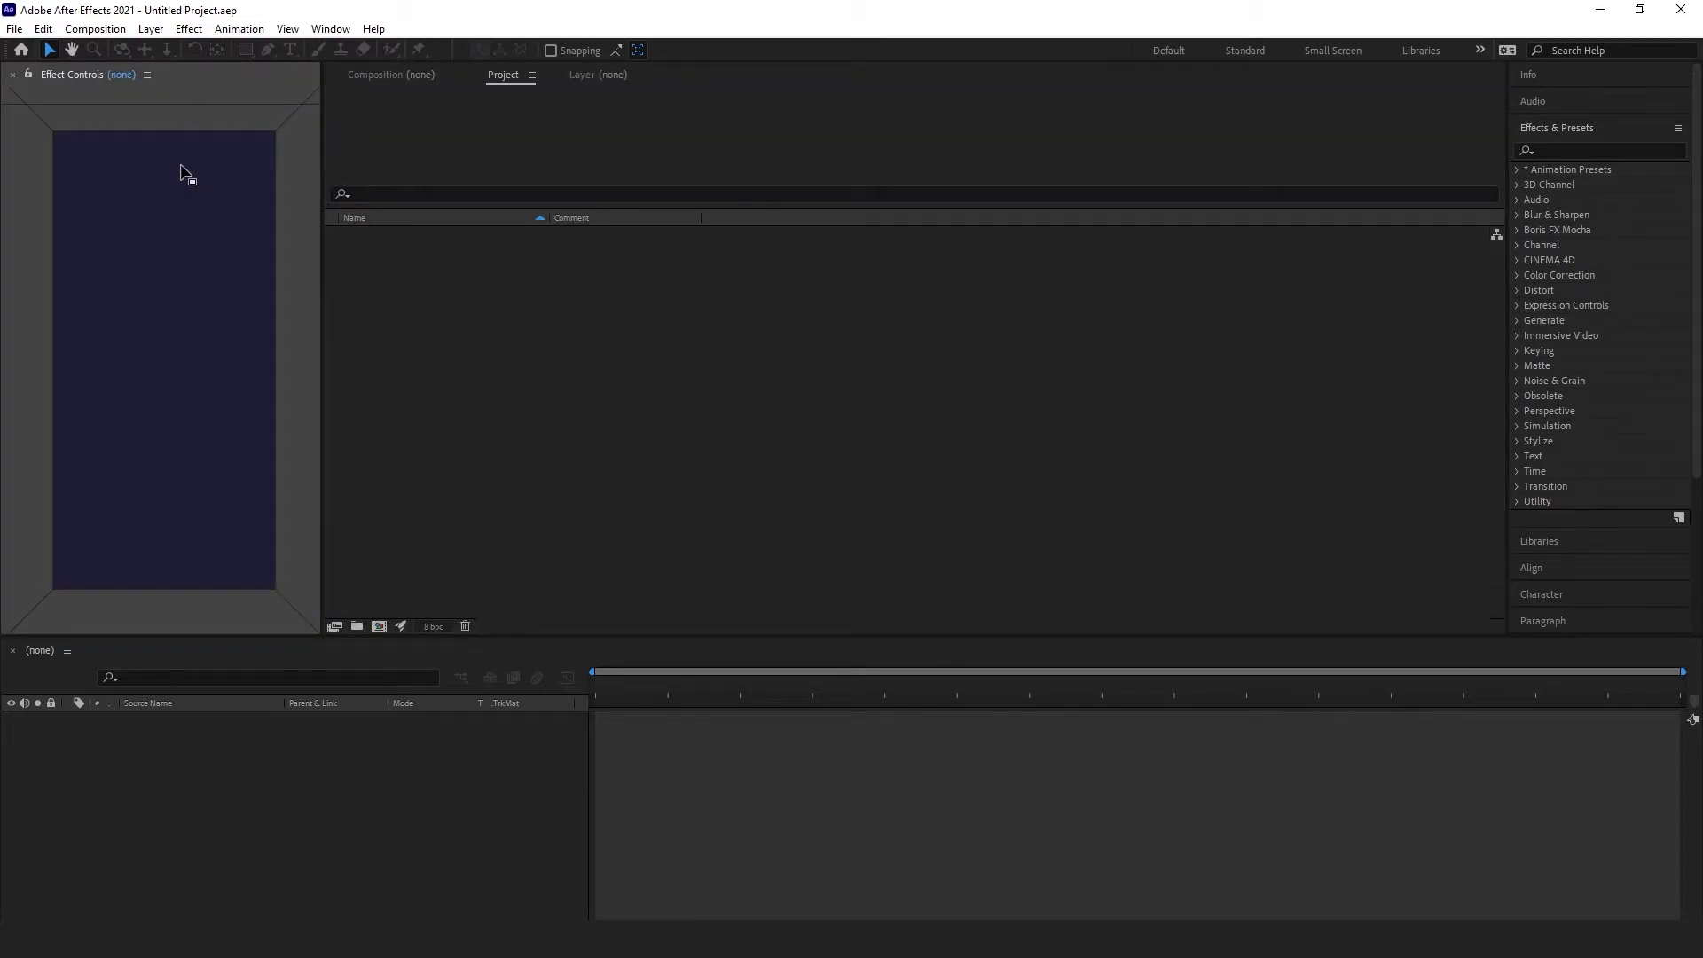
drag(182, 173, 154, 84)
drag(27, 78, 169, 82)
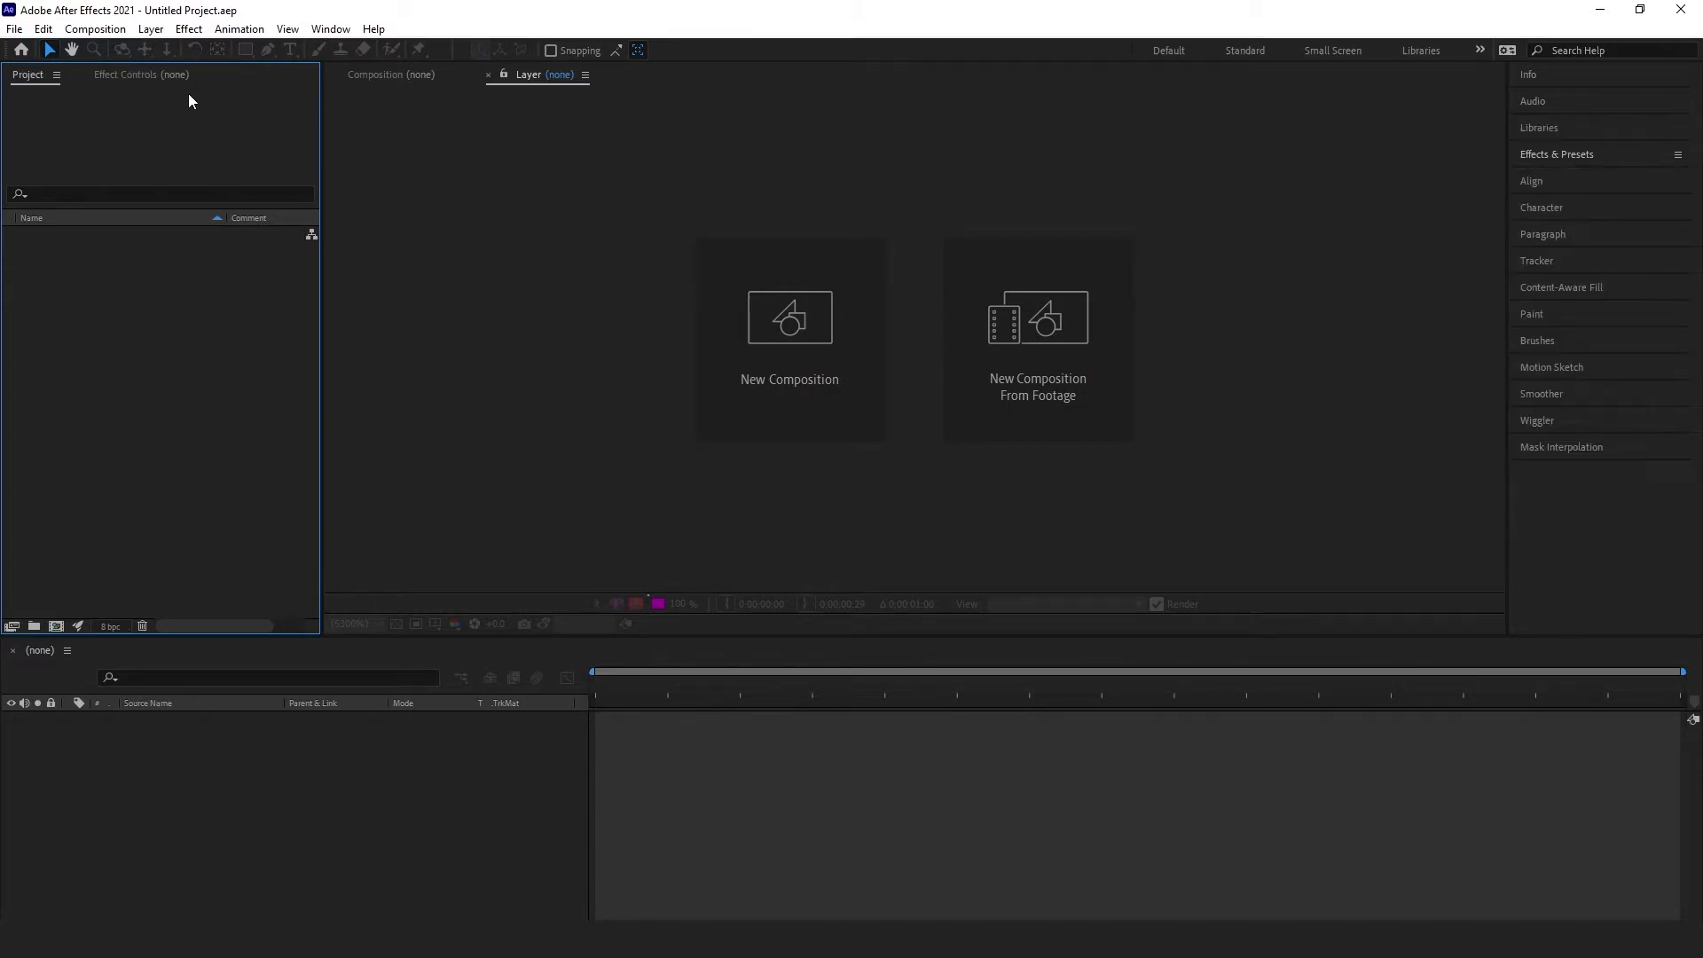
Step: Float the Project panel in its own window, then dock it back after the Effect Controls tab
drag(39, 82, 920, 229)
drag(1019, 209, 369, 167)
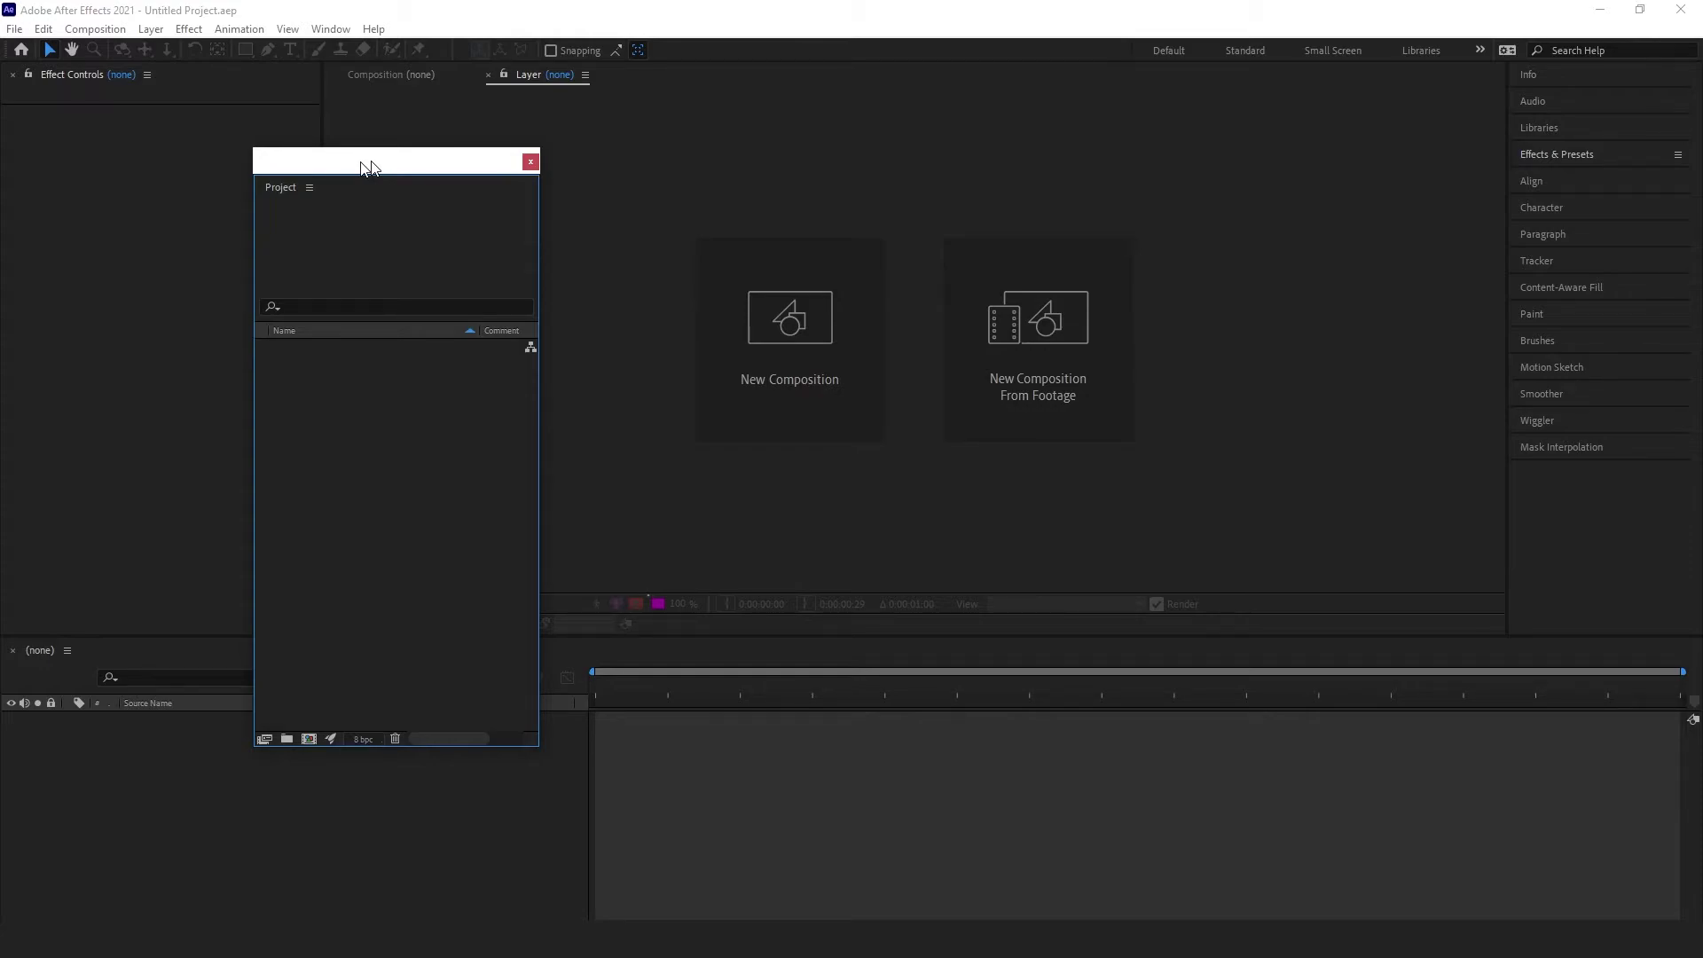
drag(370, 167, 275, 150)
Step: Close the Project panel from its panel menu and reopen it from the Window menu
click(216, 74)
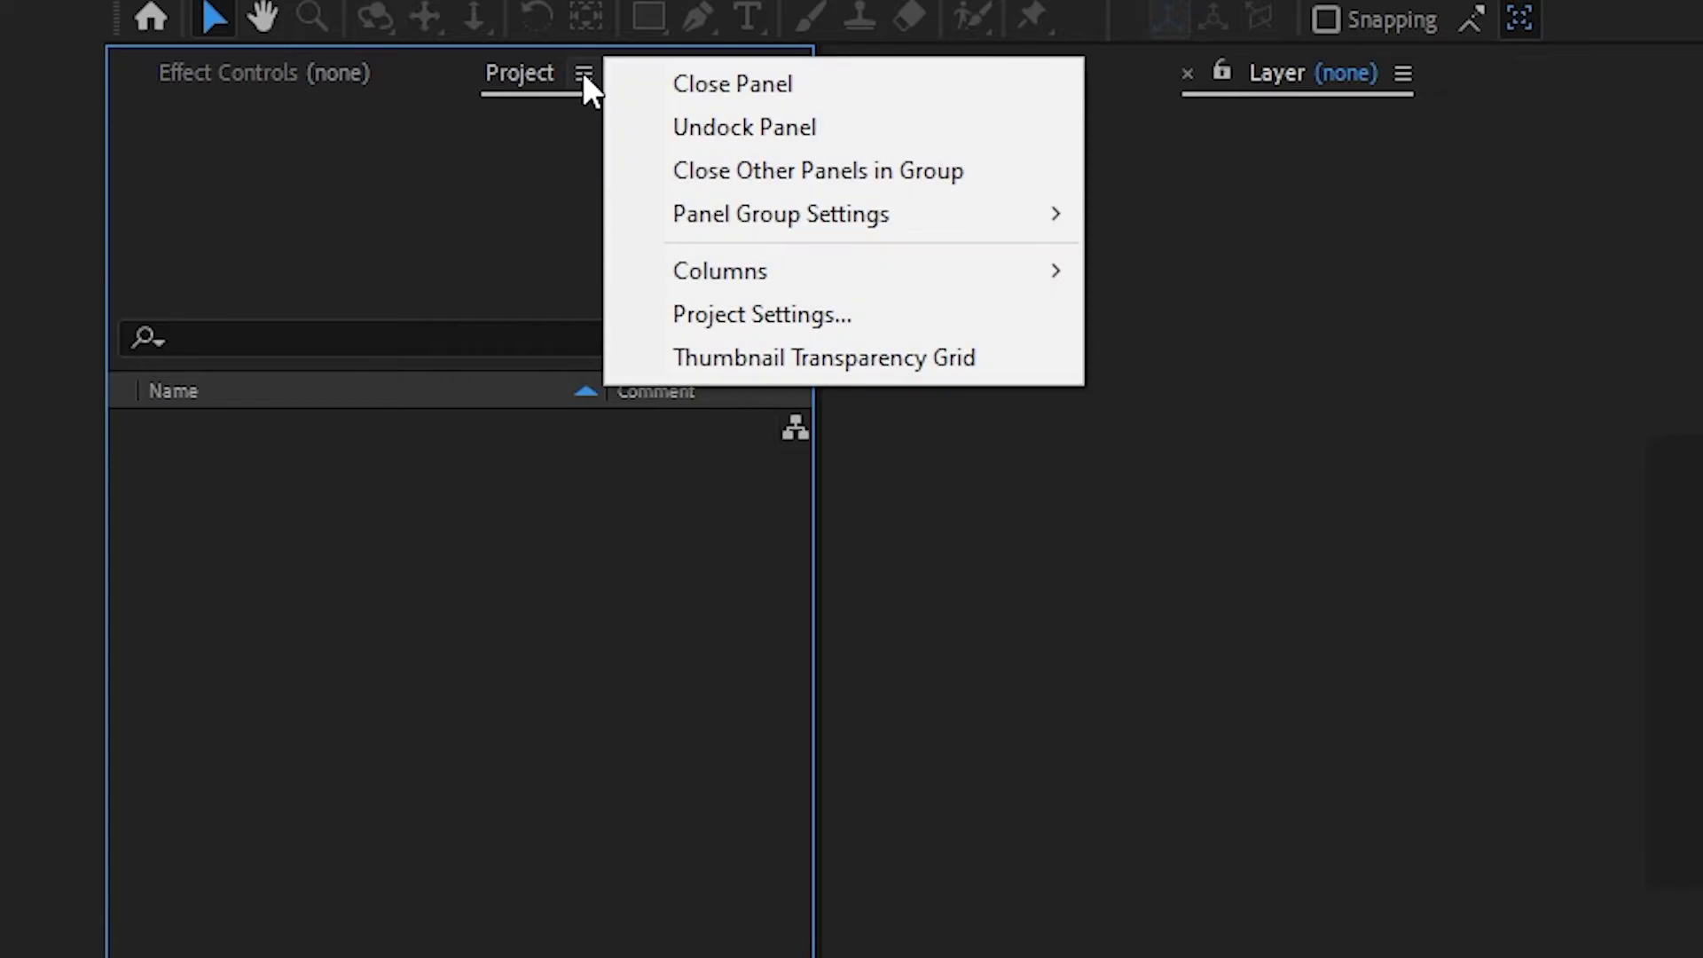
click(834, 84)
click(369, 7)
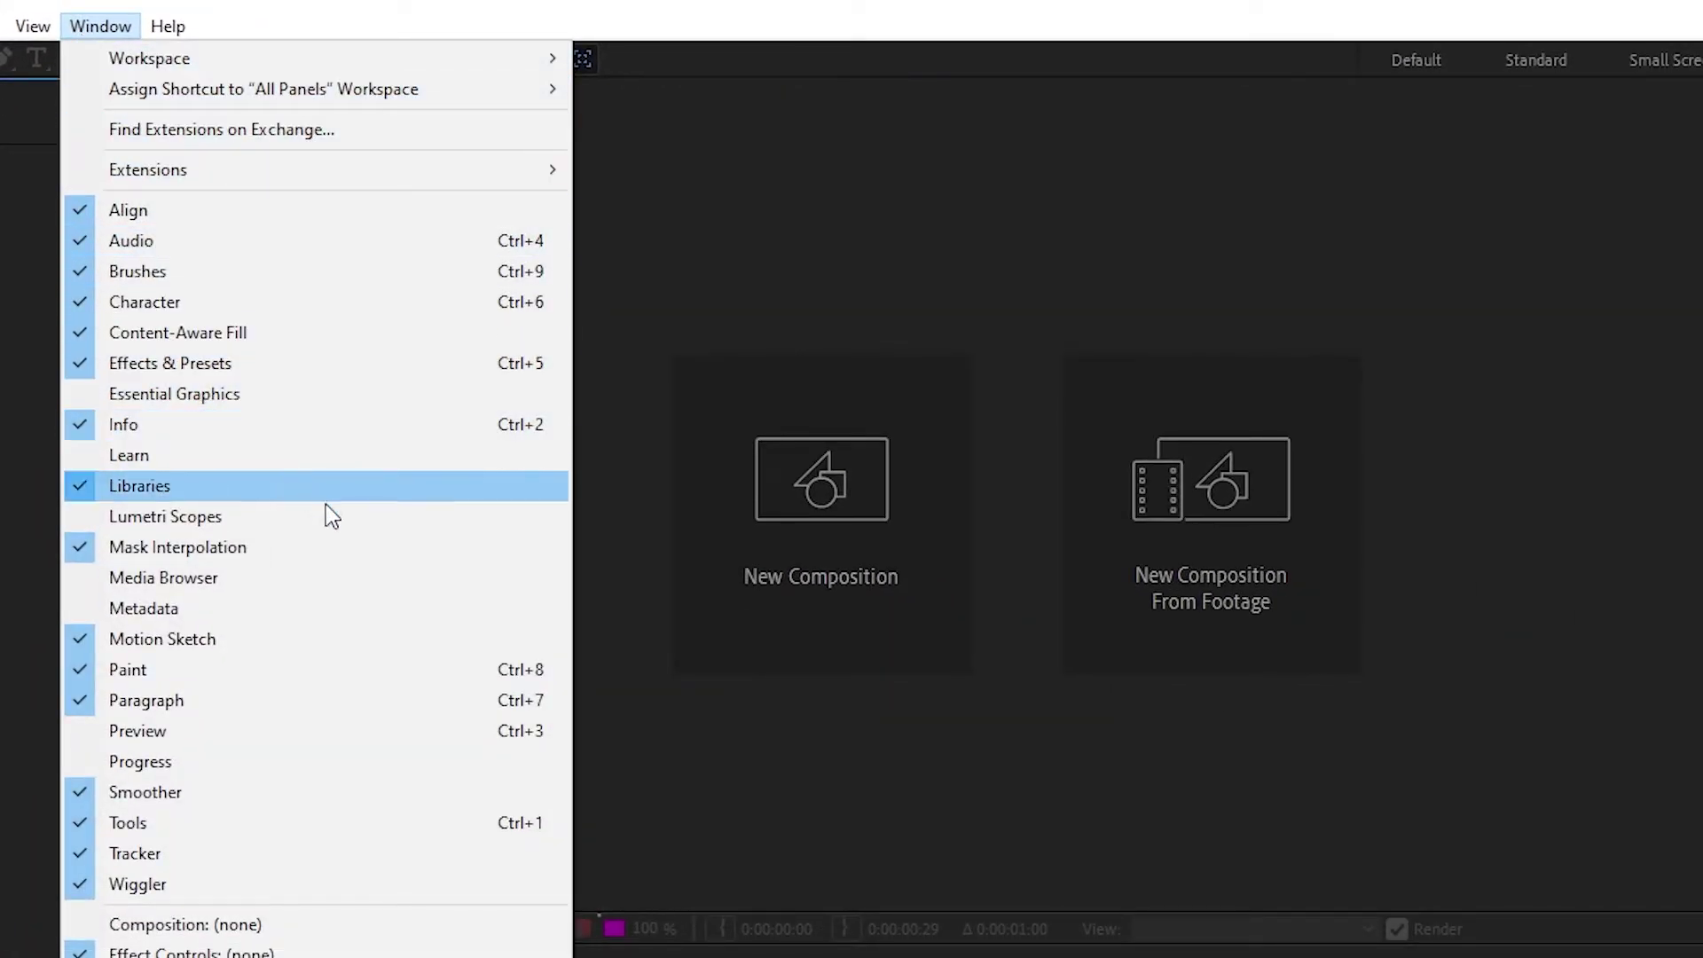
click(151, 956)
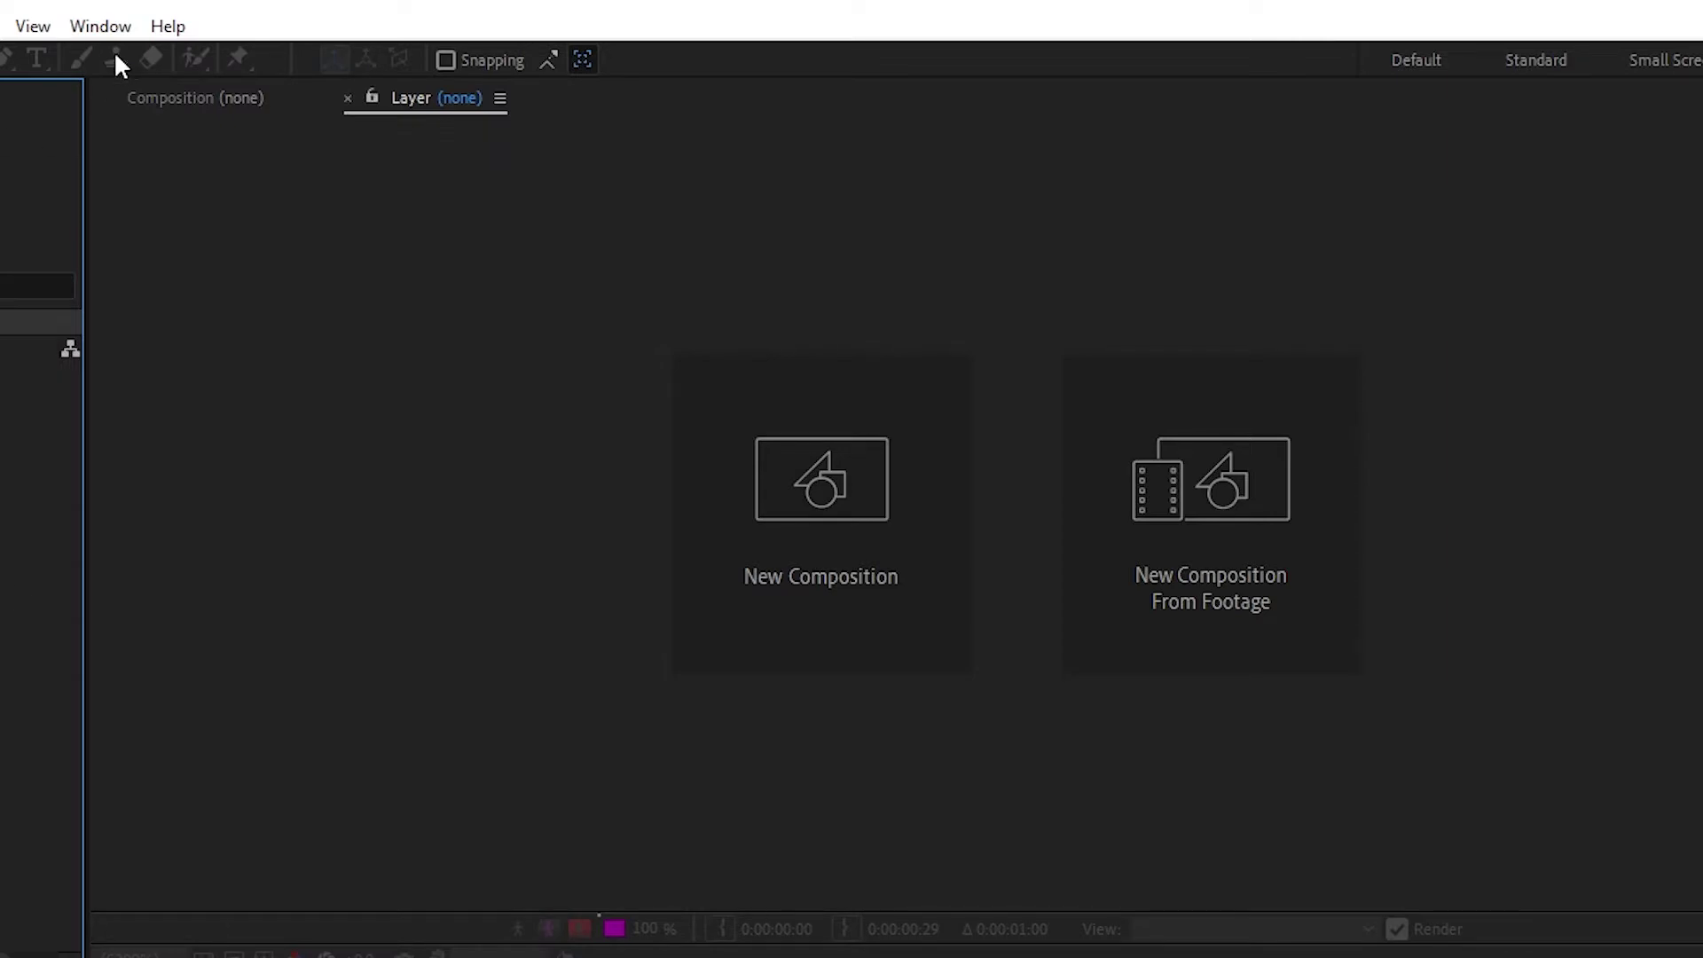
Step: Add the Media Browser panel as a tab after Project in the left group, keeping Project in front
click(99, 27)
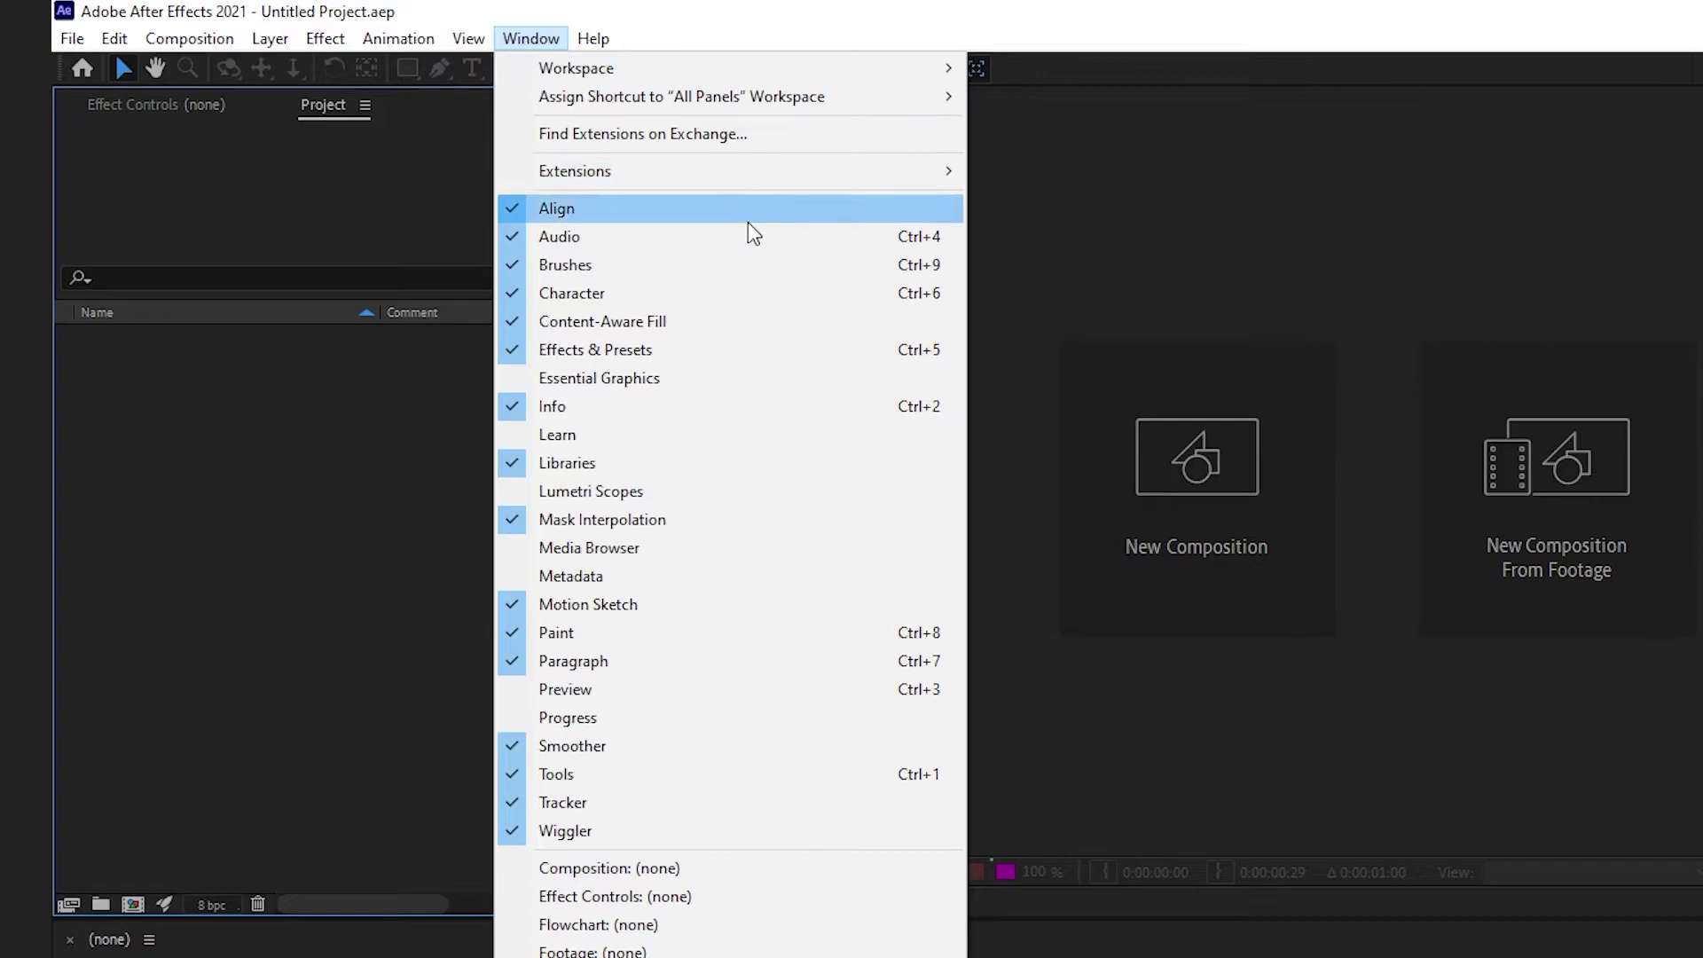
click(740, 546)
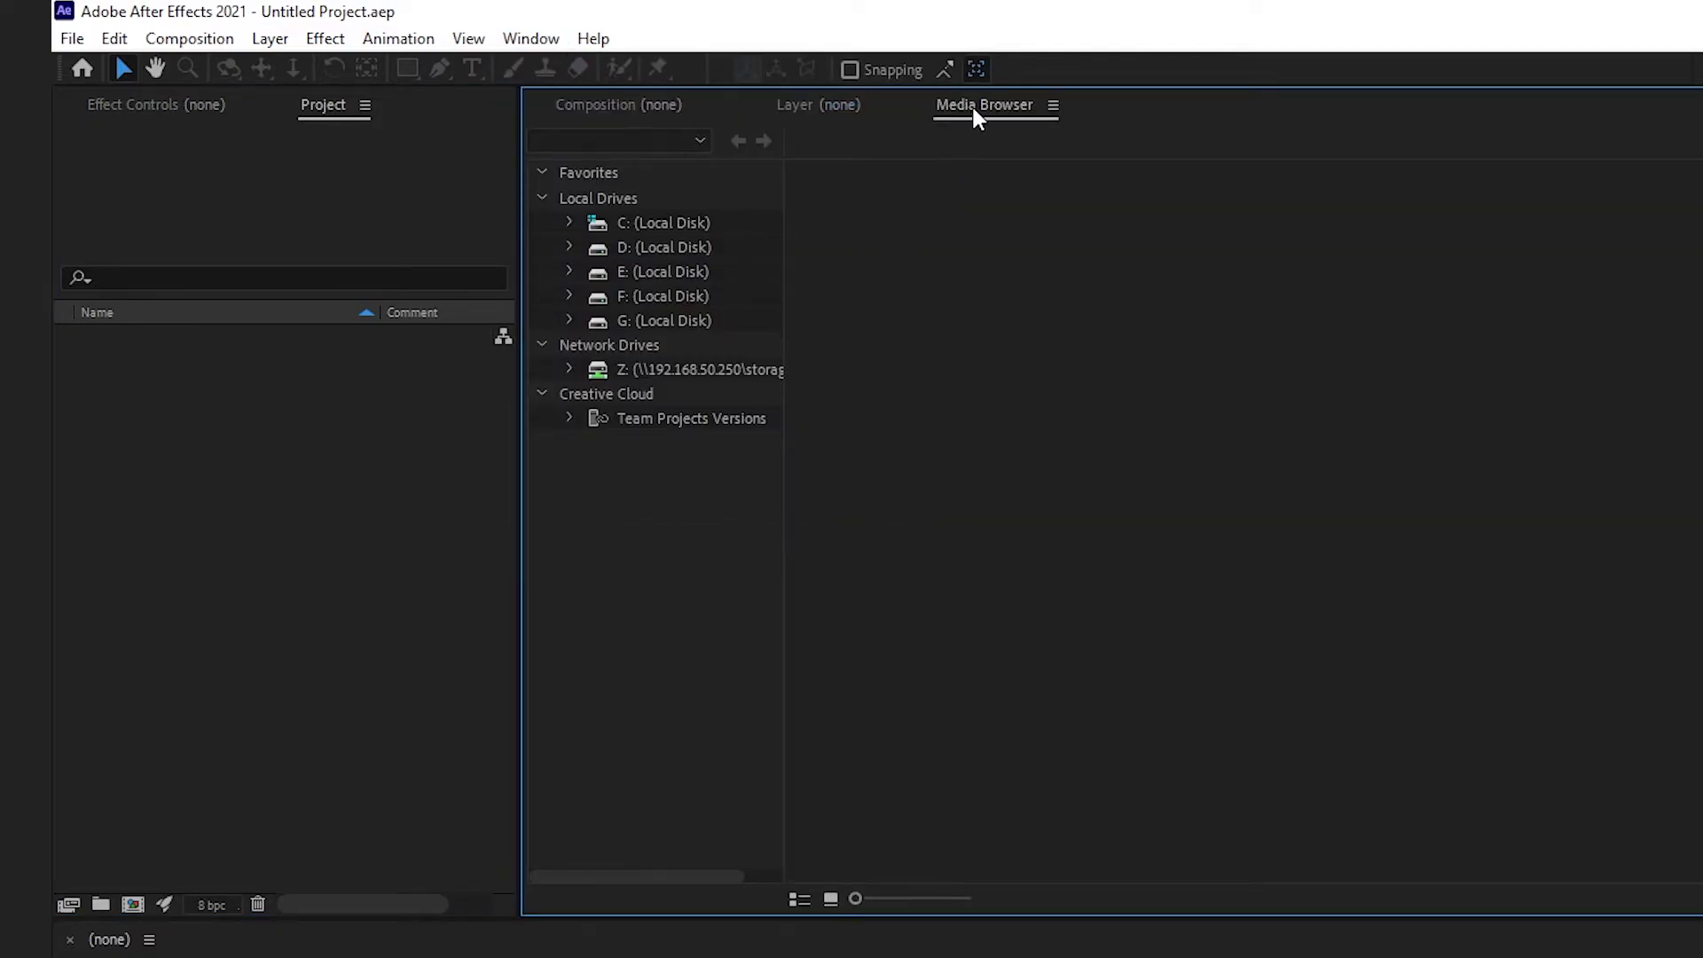
drag(972, 104, 411, 110)
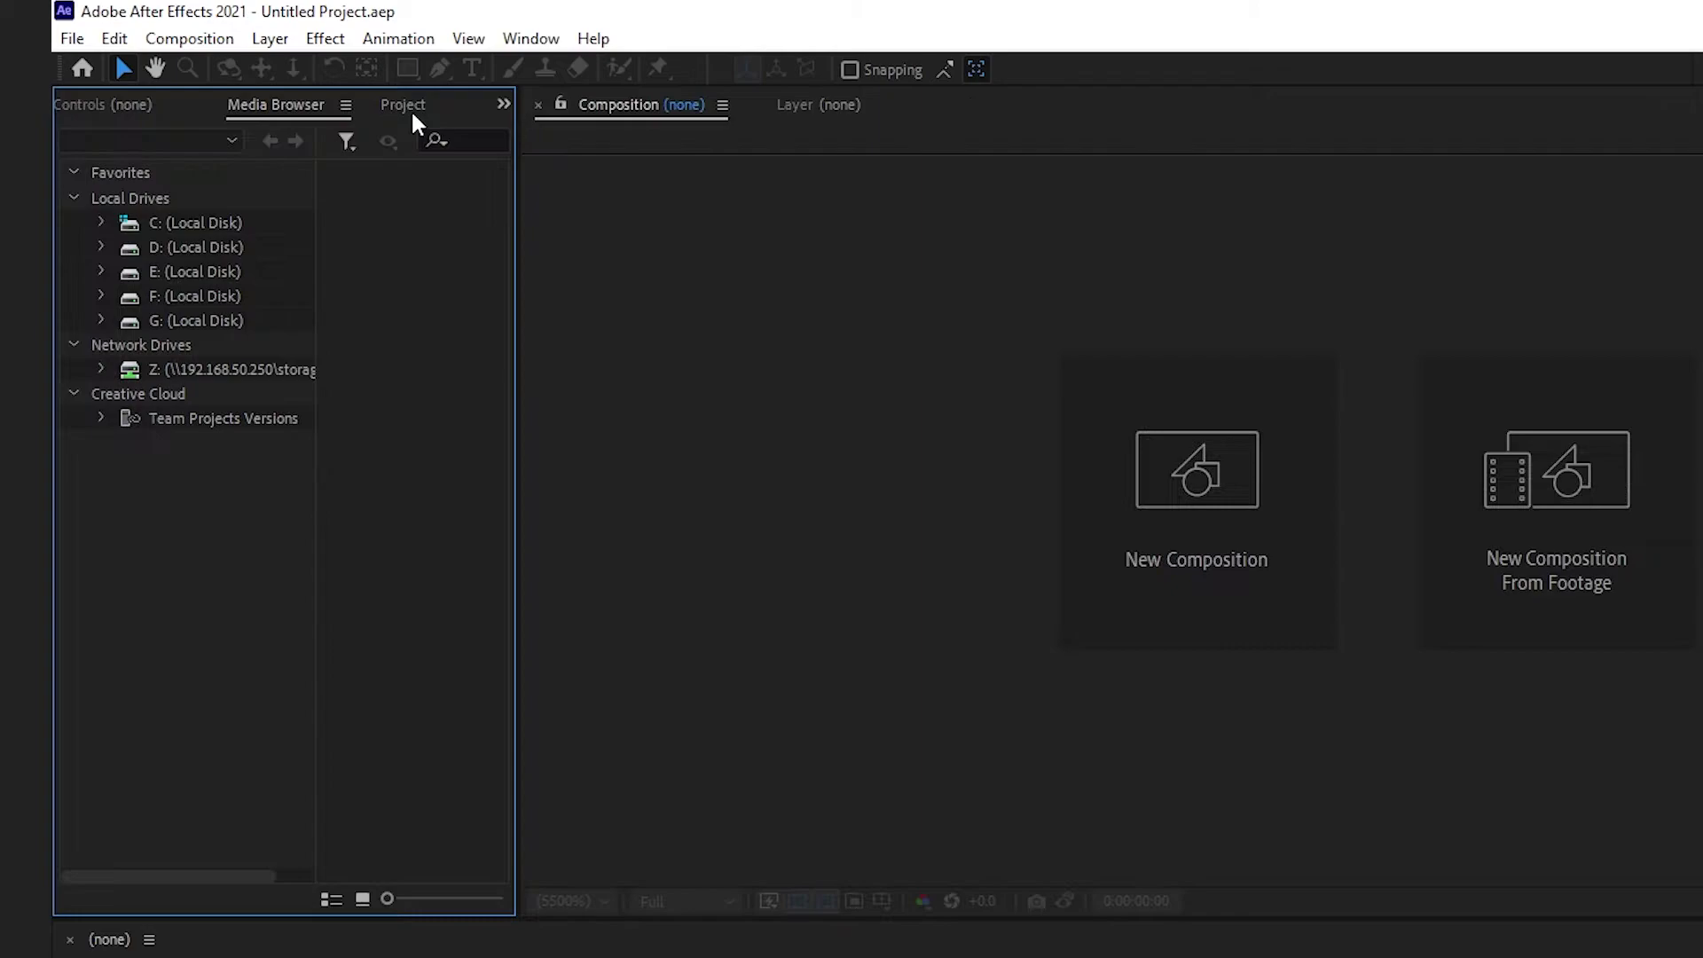
drag(306, 106, 440, 110)
click(253, 104)
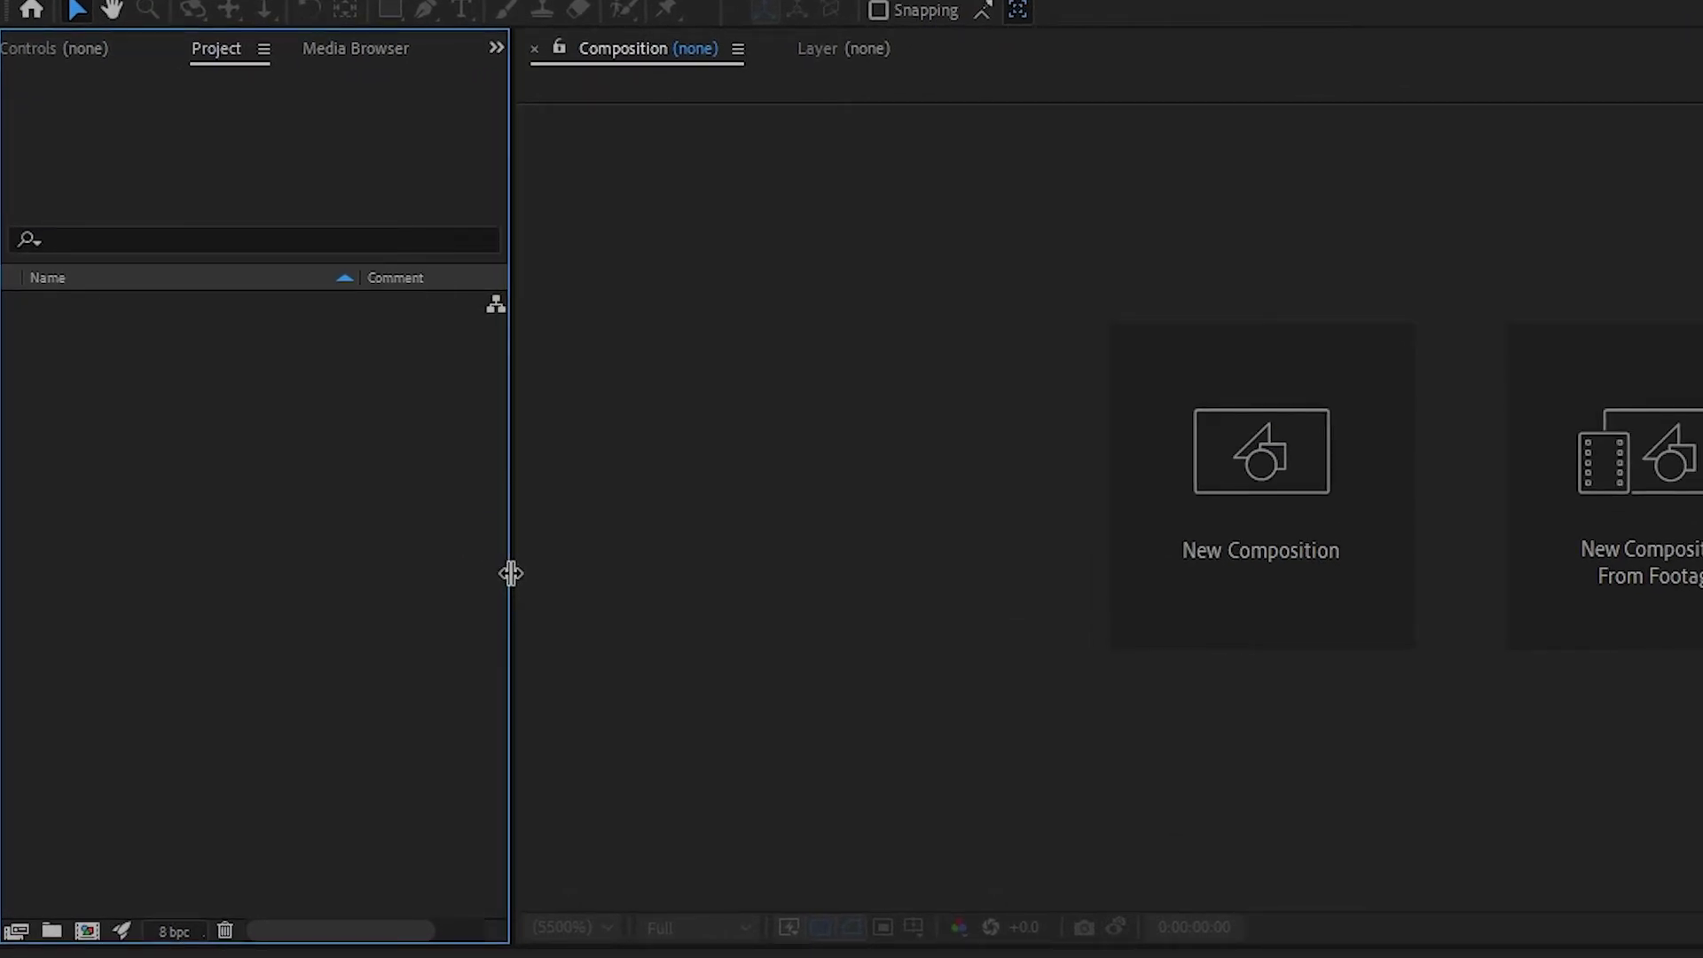
Step: Drag the panel dividers to widen the left Project group and make the timeline taller
mouse_move(511, 573)
mouse_down()
mouse_move(1002, 560)
mouse_move(525, 554)
mouse_up()
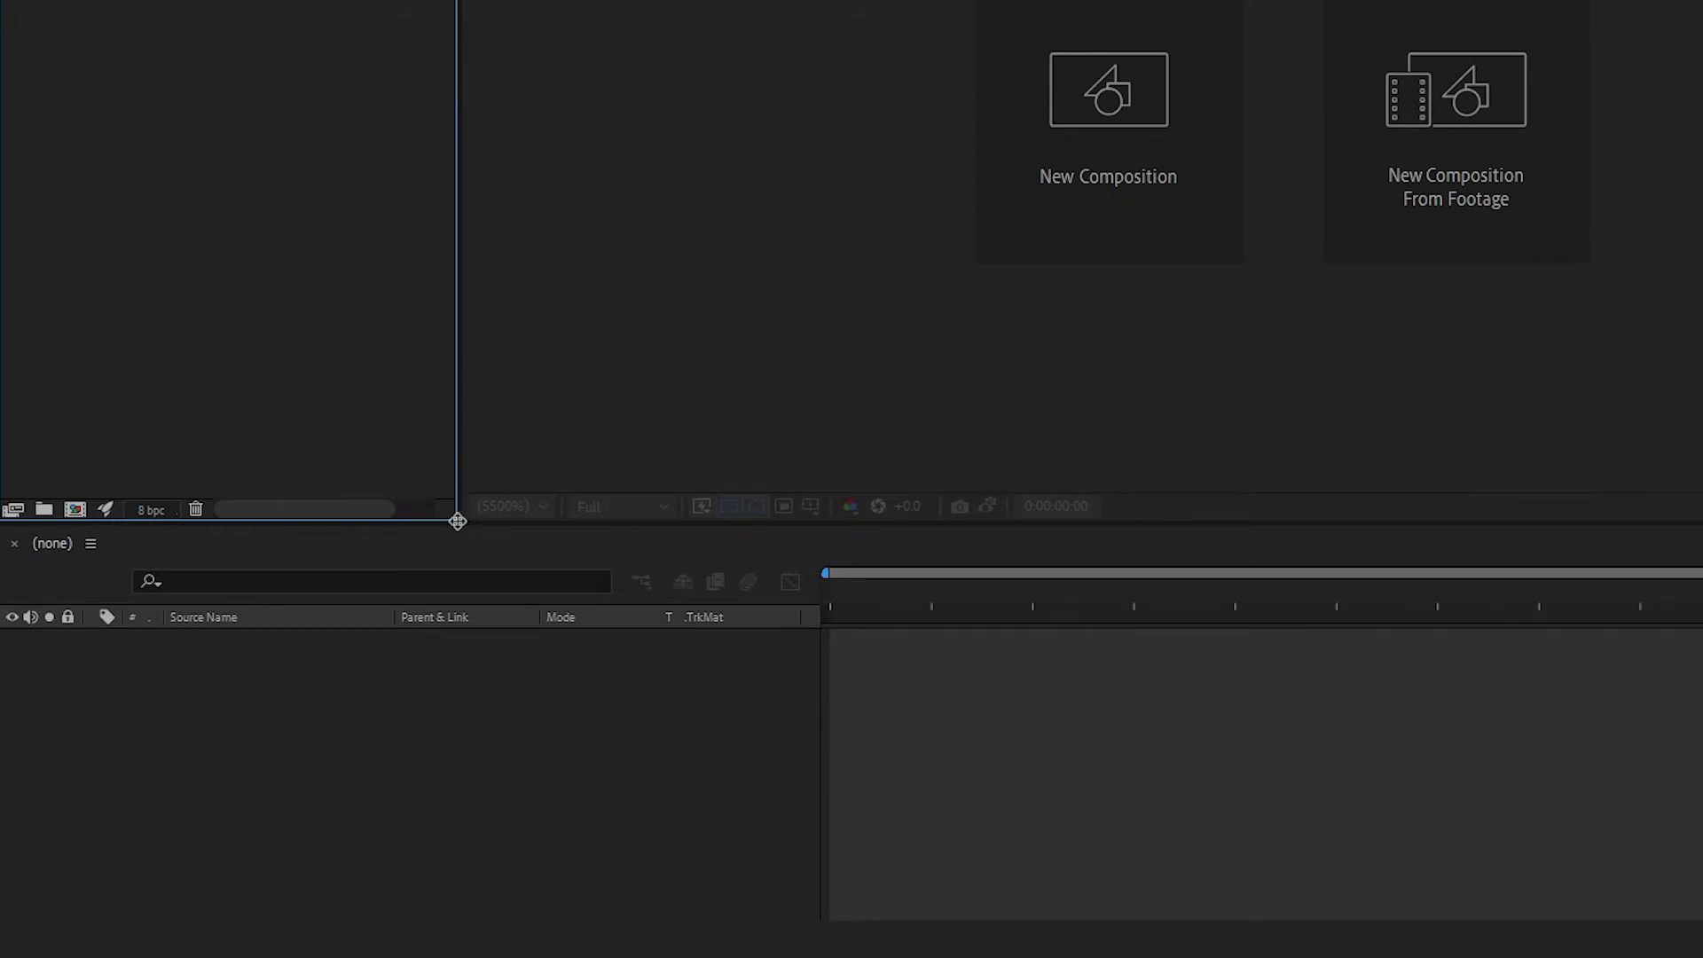
drag(457, 520, 935, 411)
Step: Save the current layout as a new workspace, keeping the default name Untitled Workspace
click(458, 15)
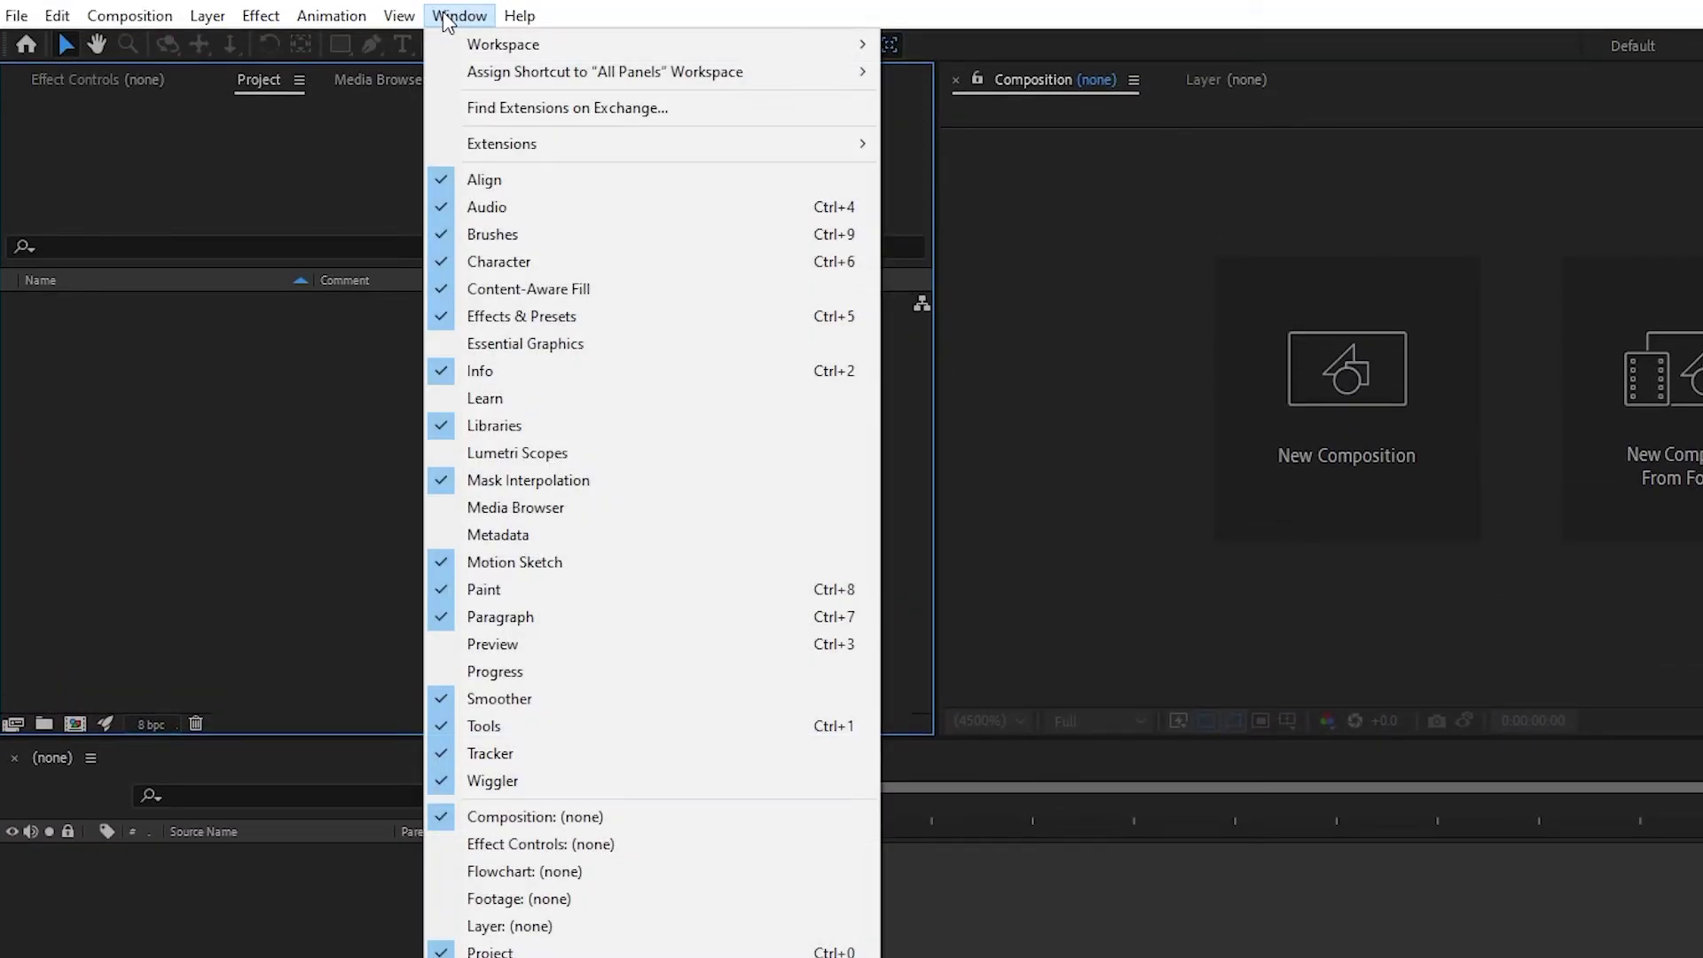
mouse_move(454, 44)
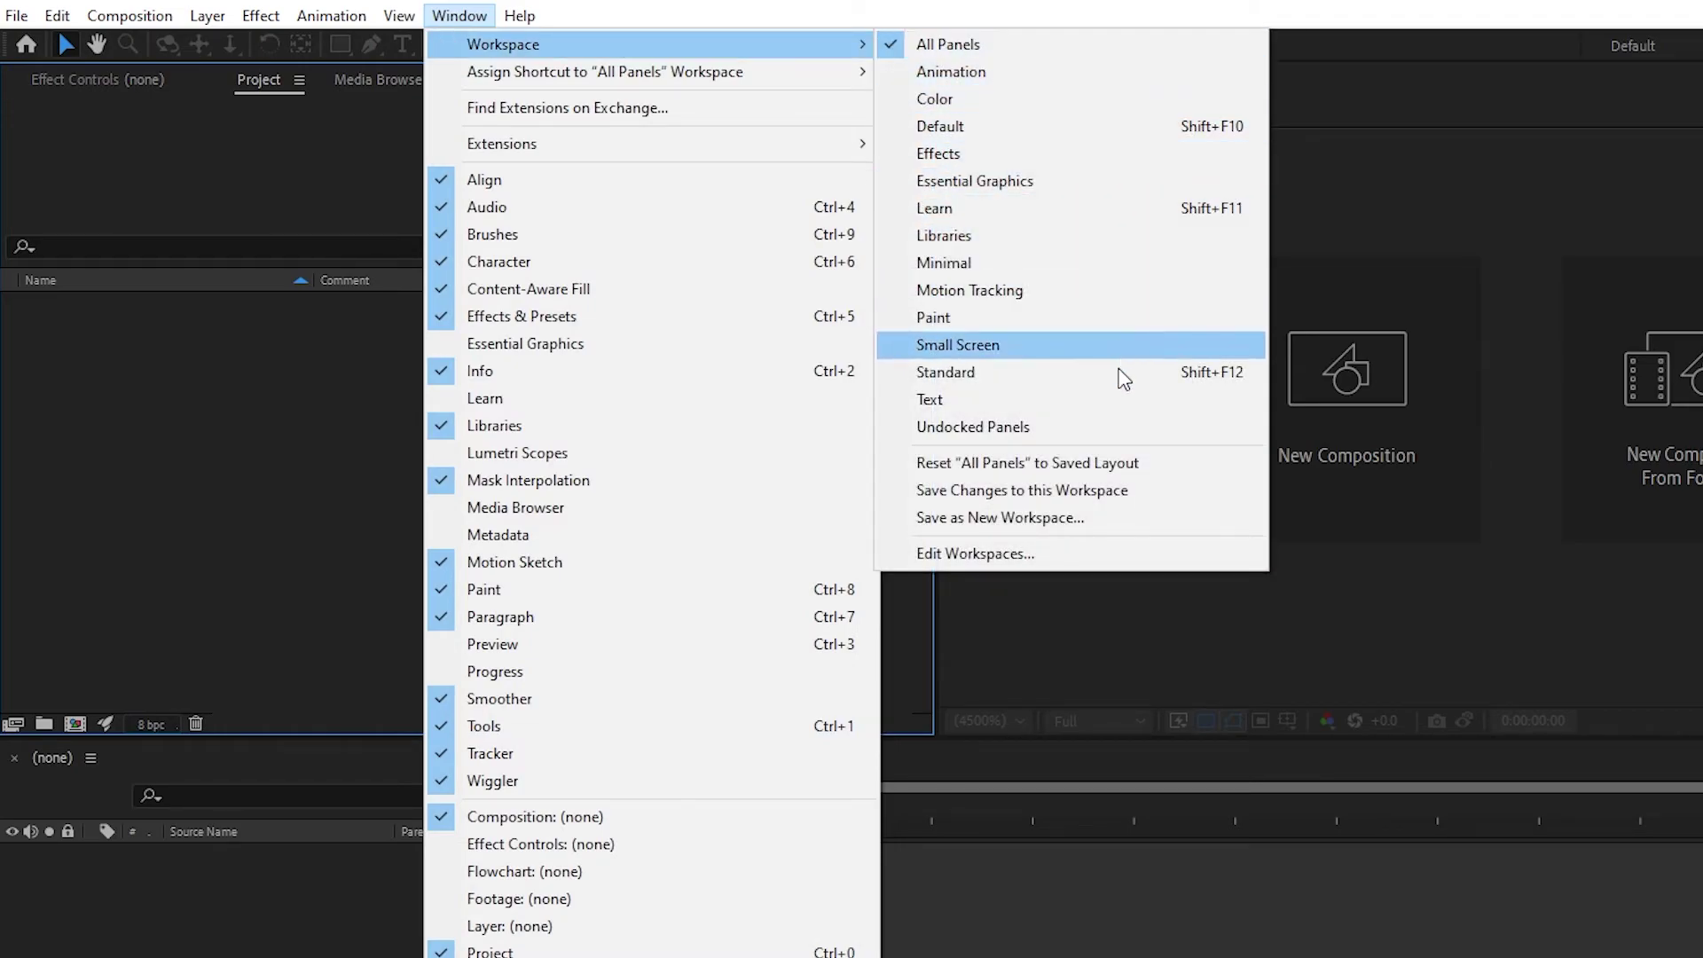
click(1199, 517)
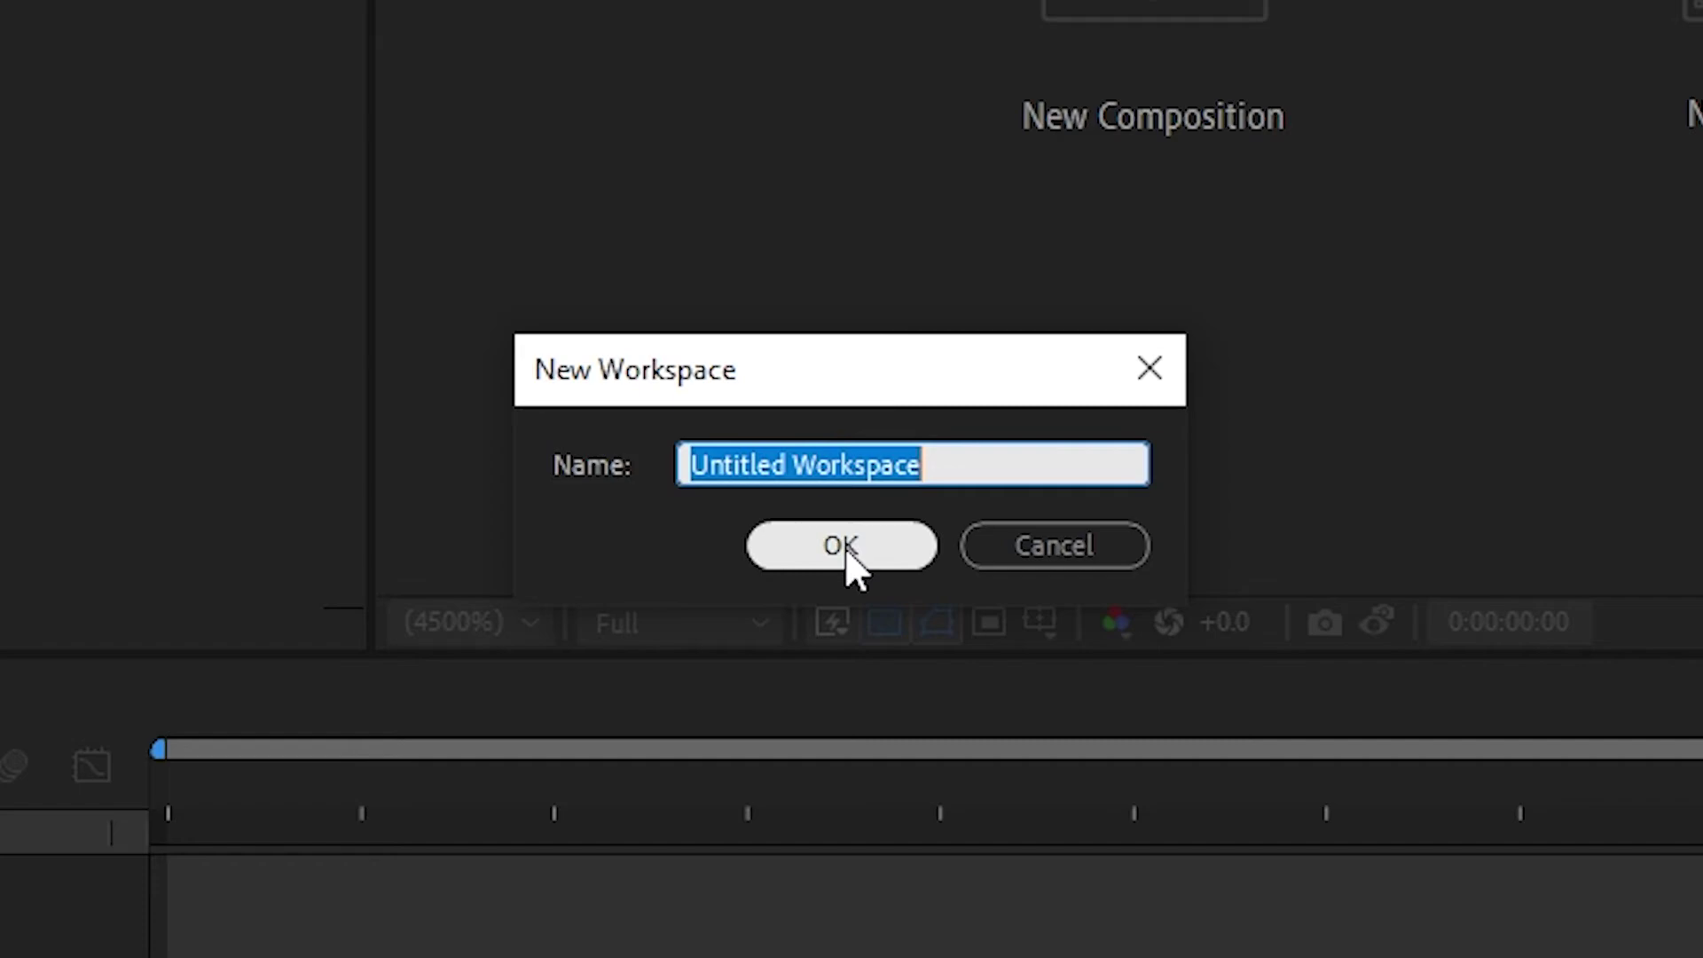
click(844, 546)
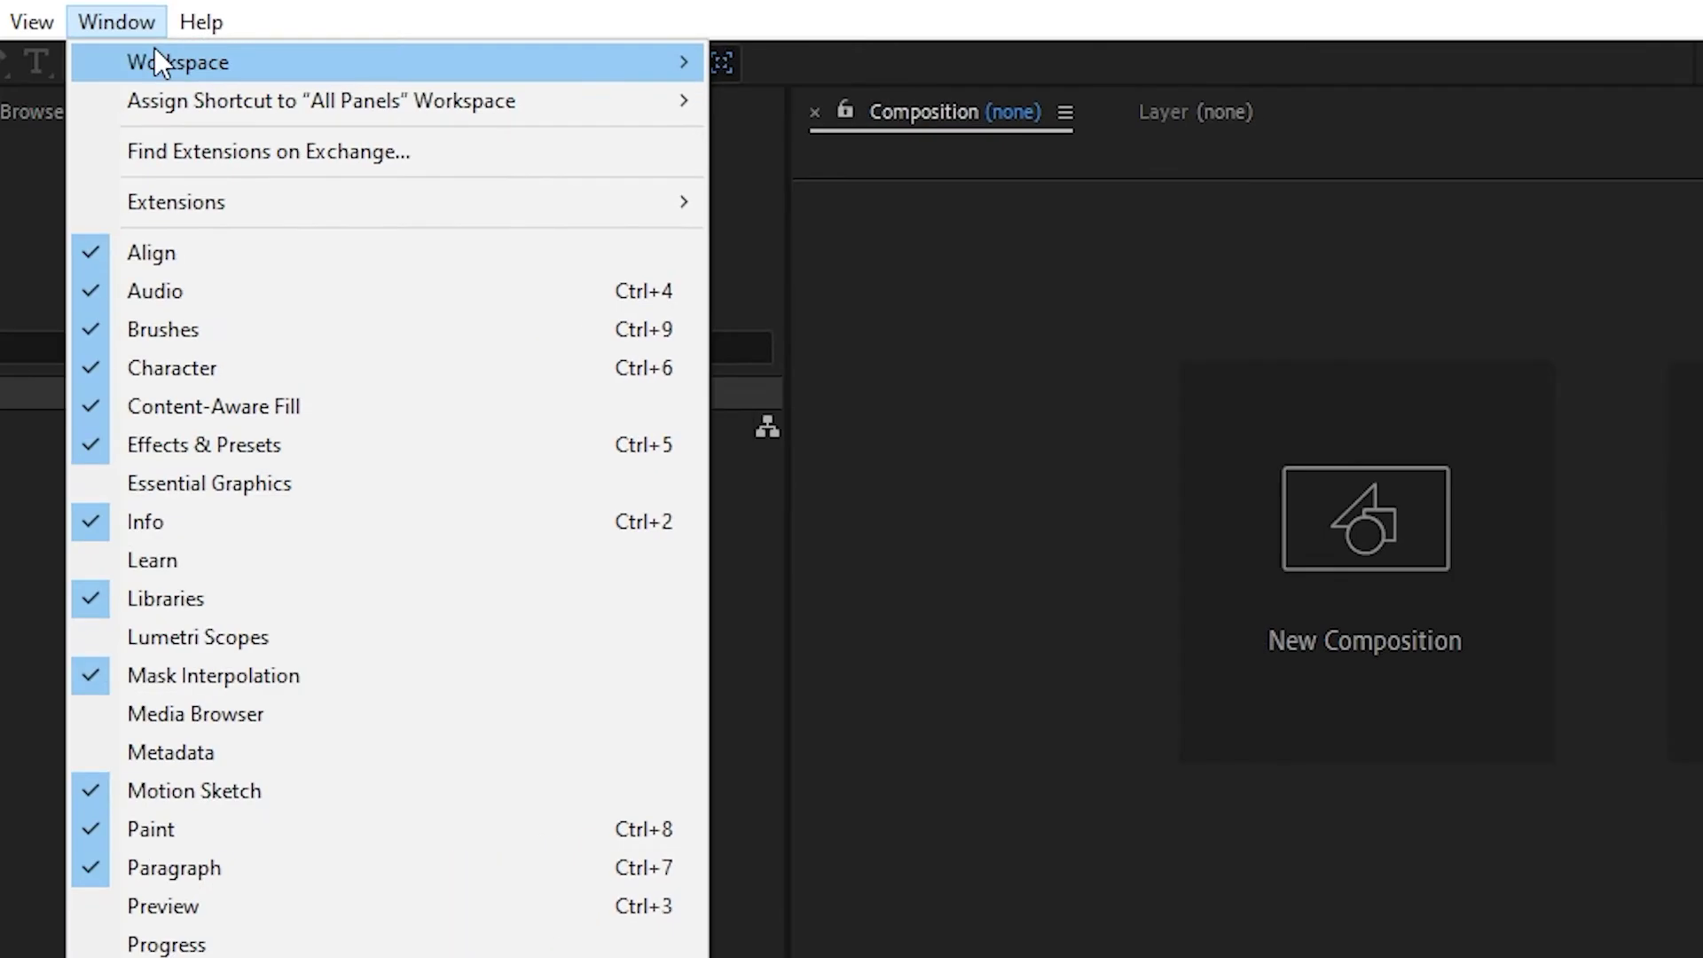
mouse_move(152, 61)
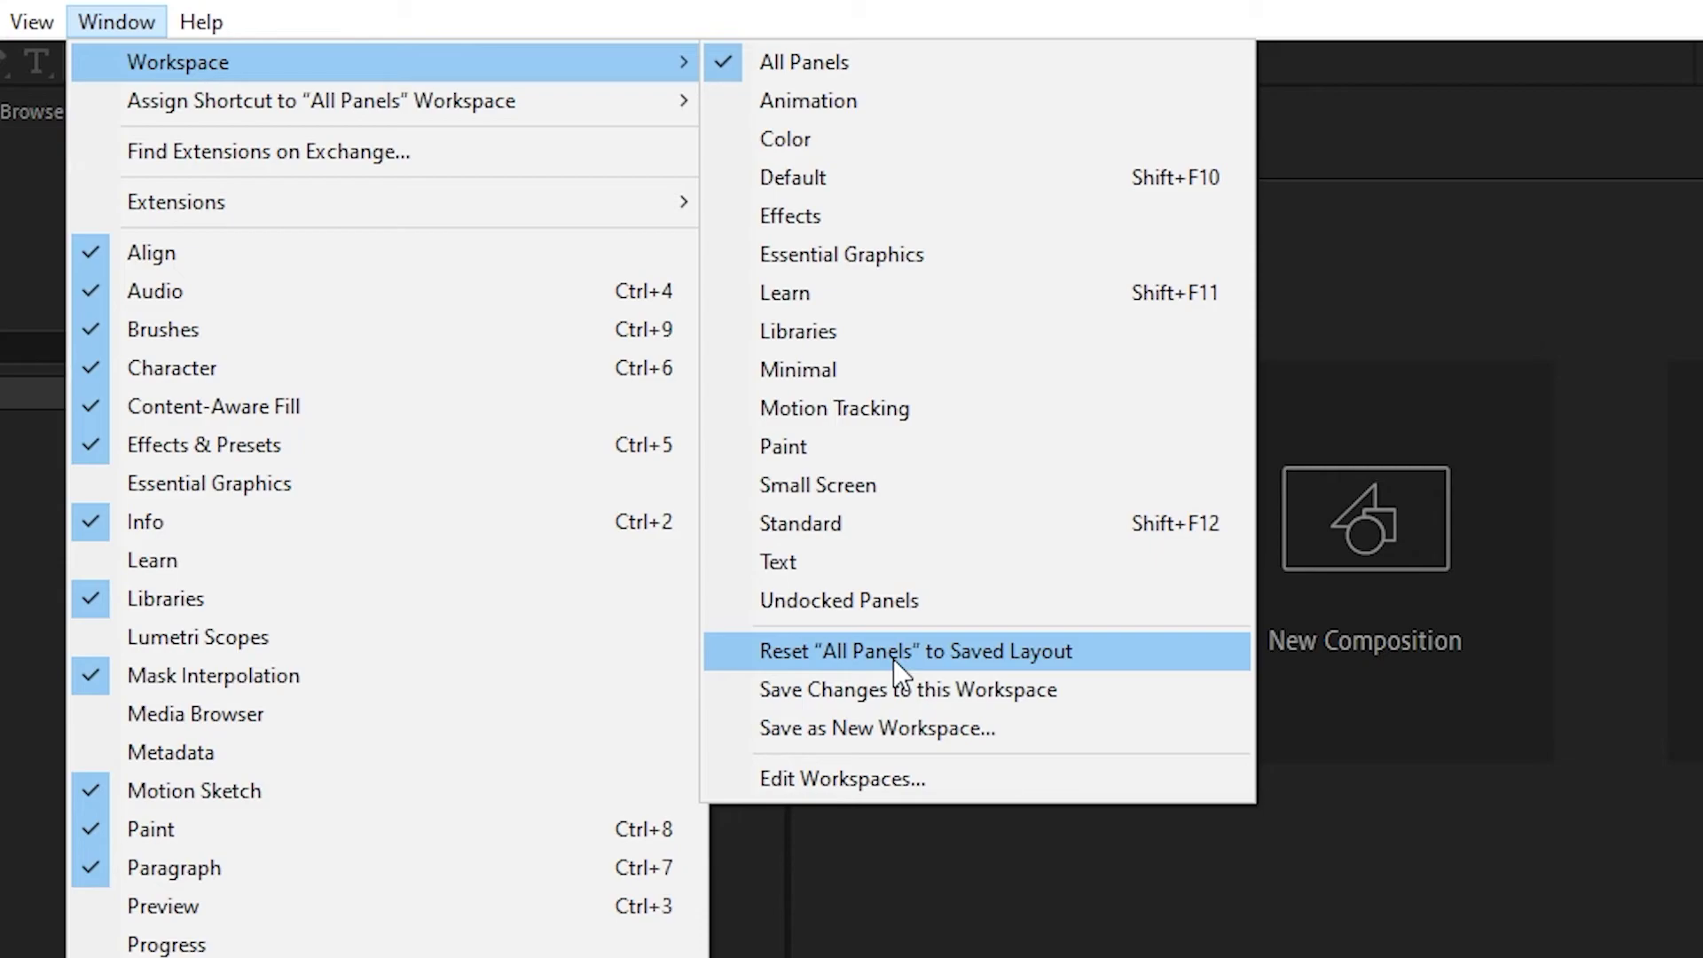
Step: Apply Reset "All Panels" to Saved Layout to undo the panel rearrangements
click(892, 658)
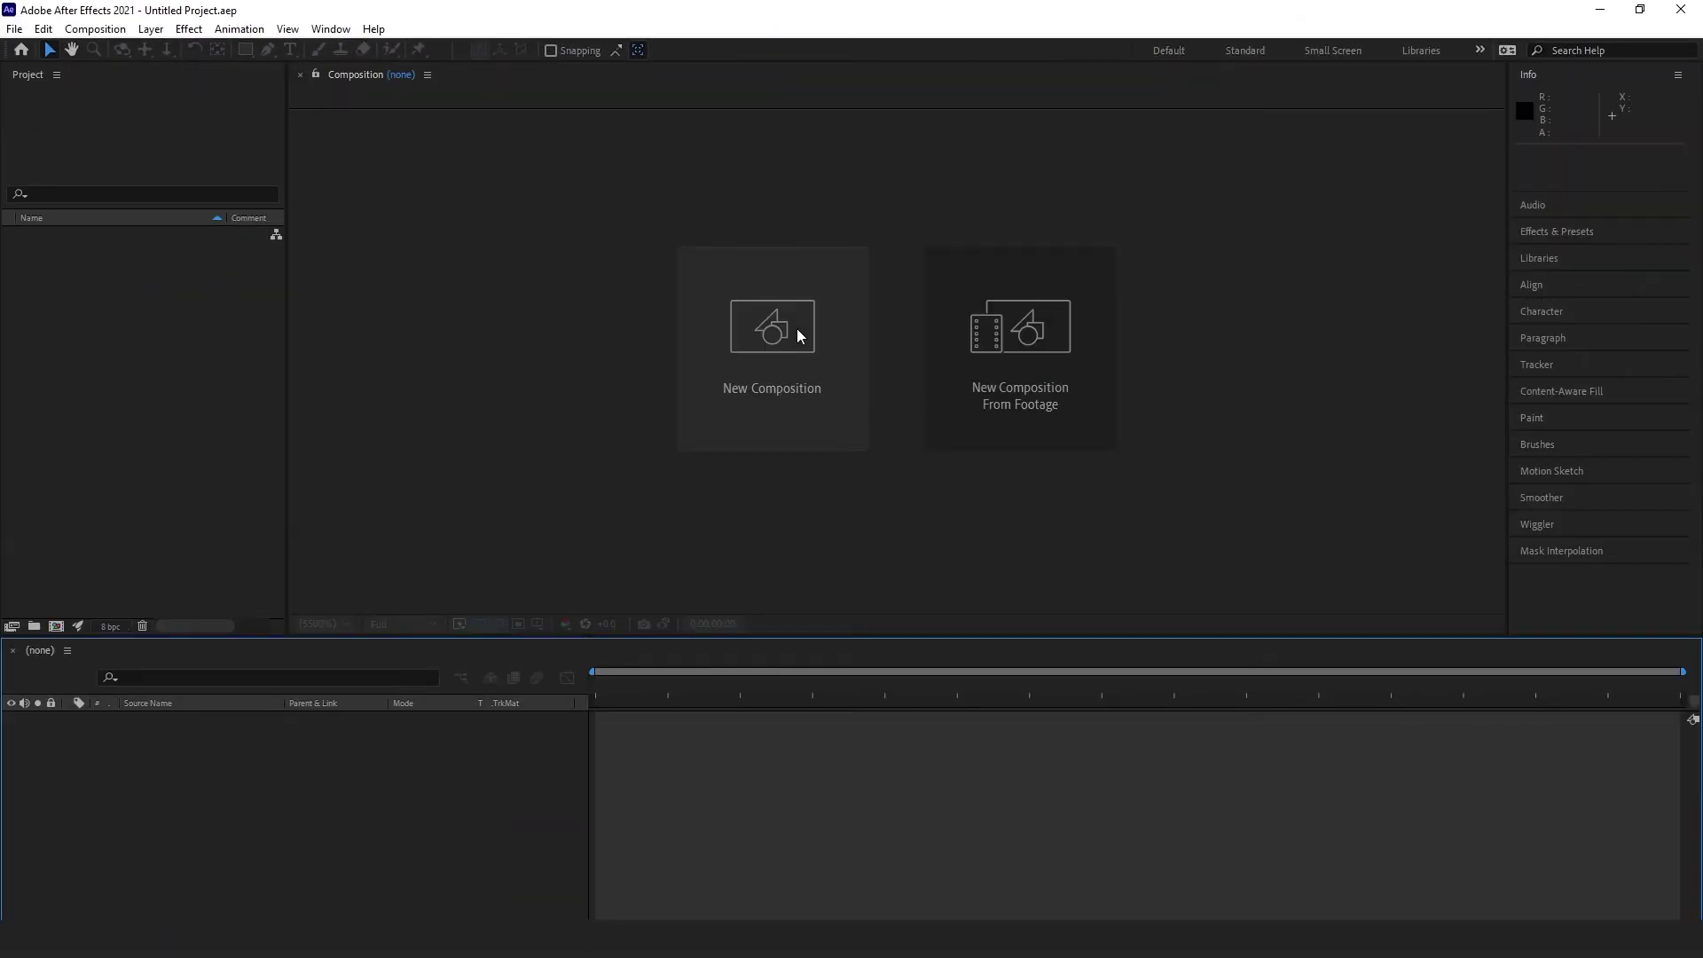